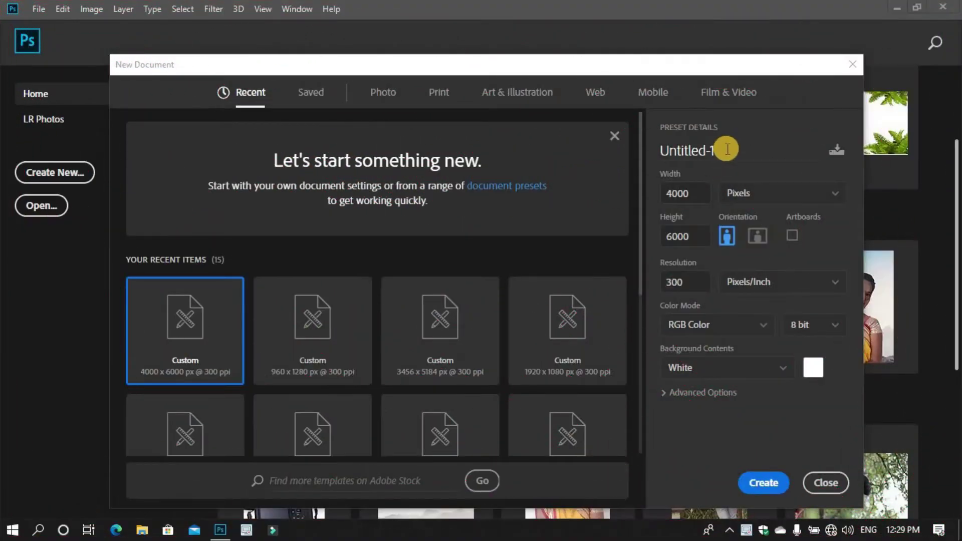
Step: Create a new white document named 'Simple Retouch 1'
double_click(728, 148)
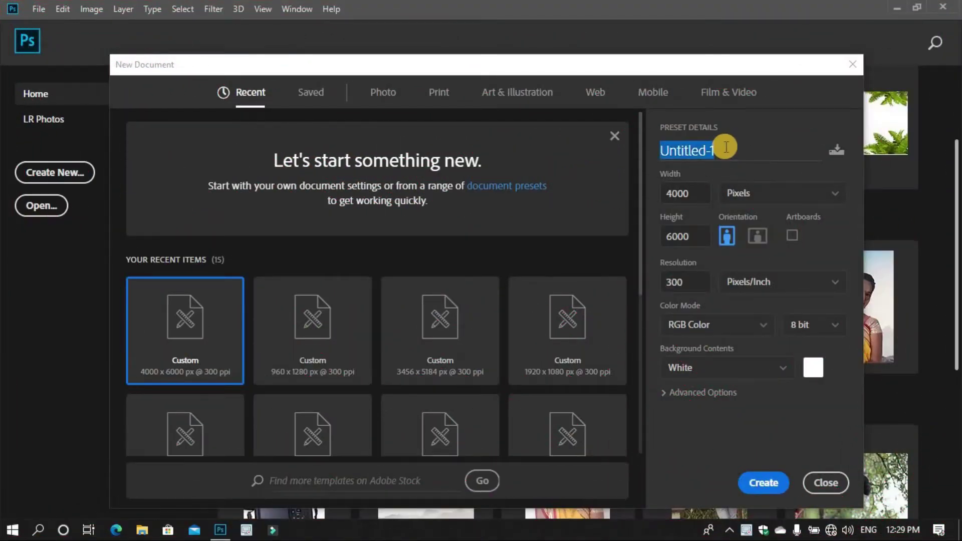
text(Simple Retouch 1)
click(750, 482)
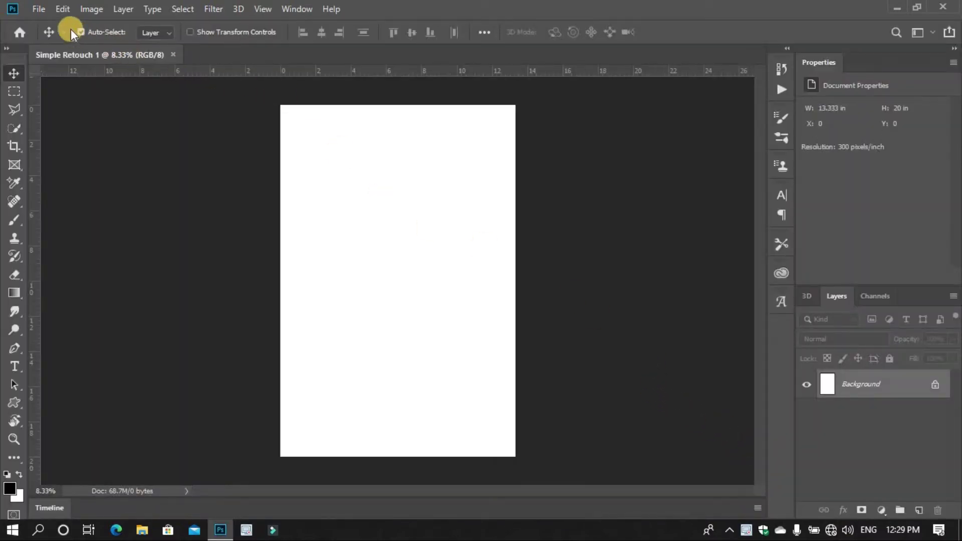
Step: Open the barrel portrait photo and drag it onto the Simple Retouch 1 canvas as Layer 1
click(41, 9)
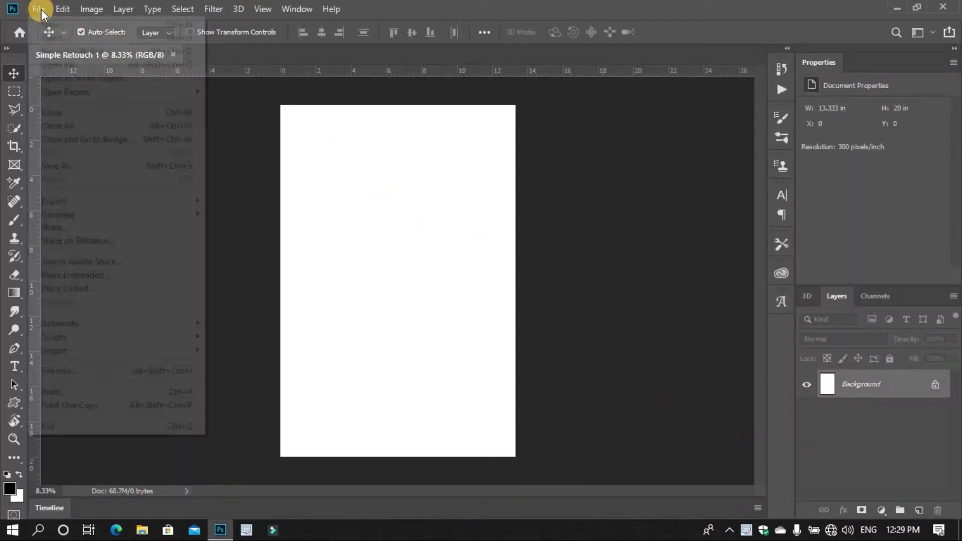
click(65, 35)
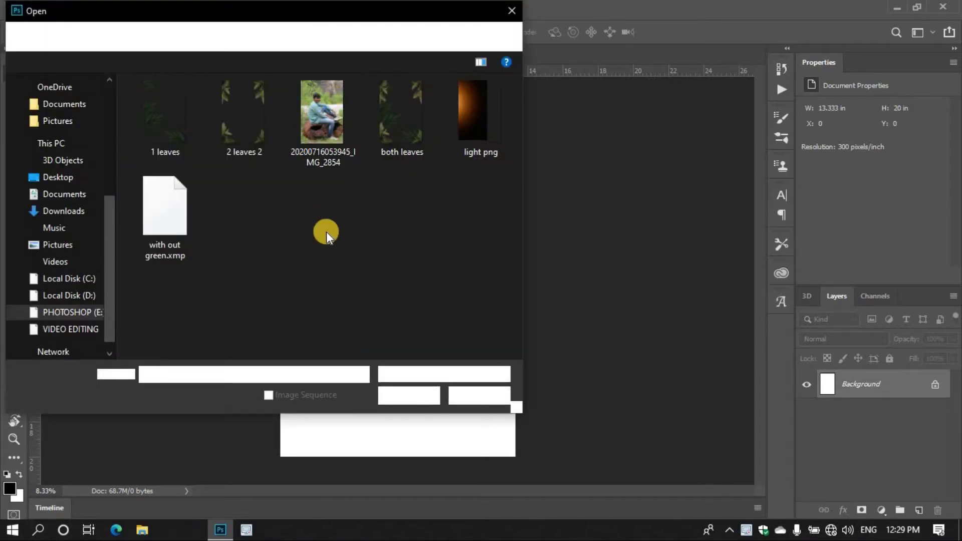
click(307, 134)
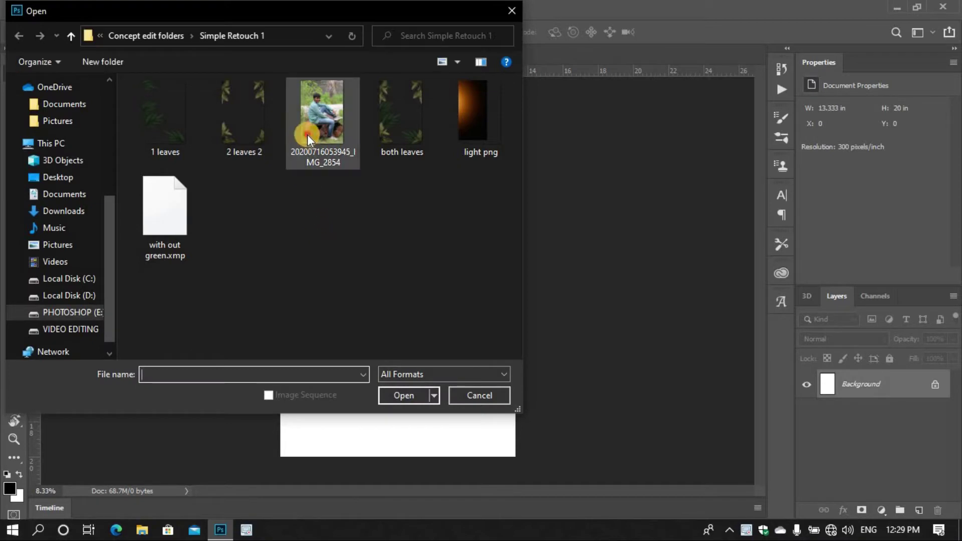
click(401, 395)
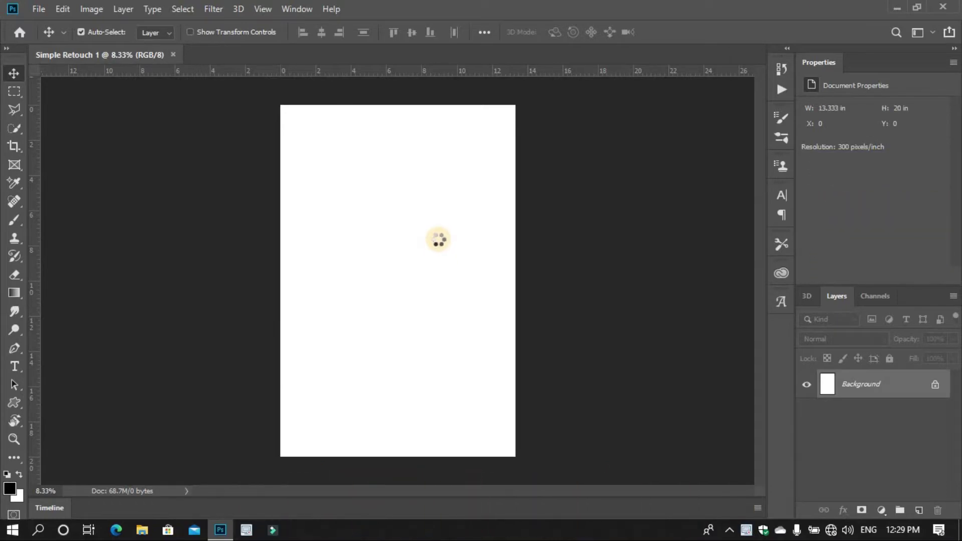
drag(268, 54, 597, 63)
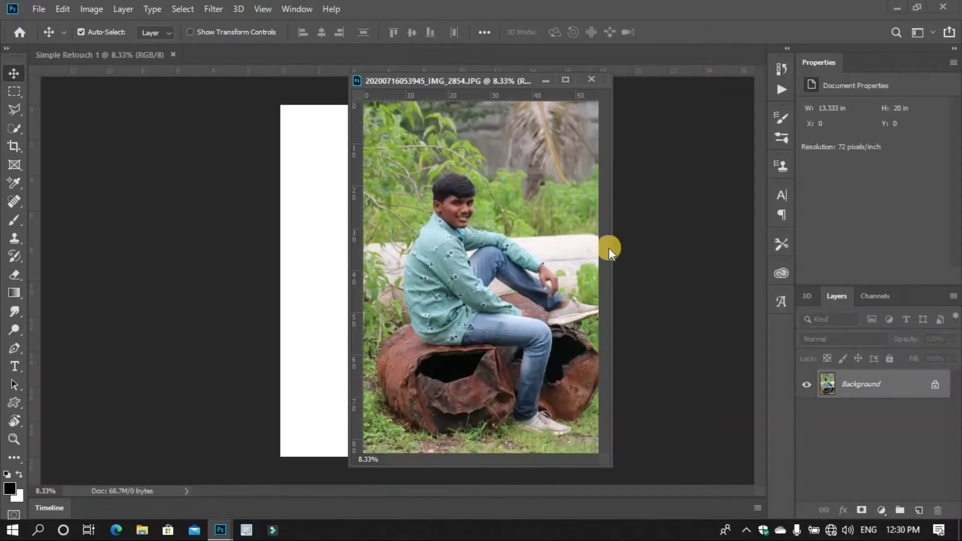
drag(546, 118, 425, 257)
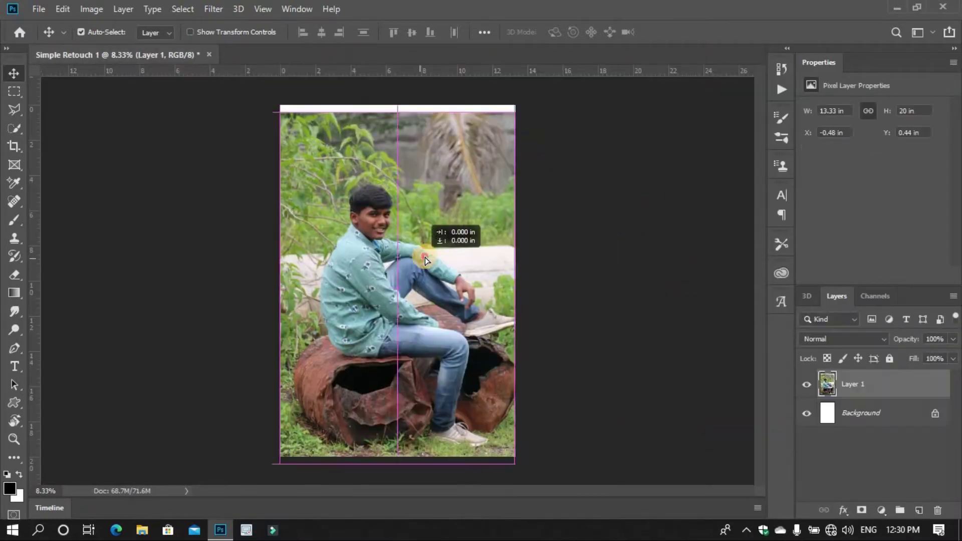
Step: Brighten the photo layer with Brightness/Contrast set to Brightness 7
click(78, 10)
click(271, 45)
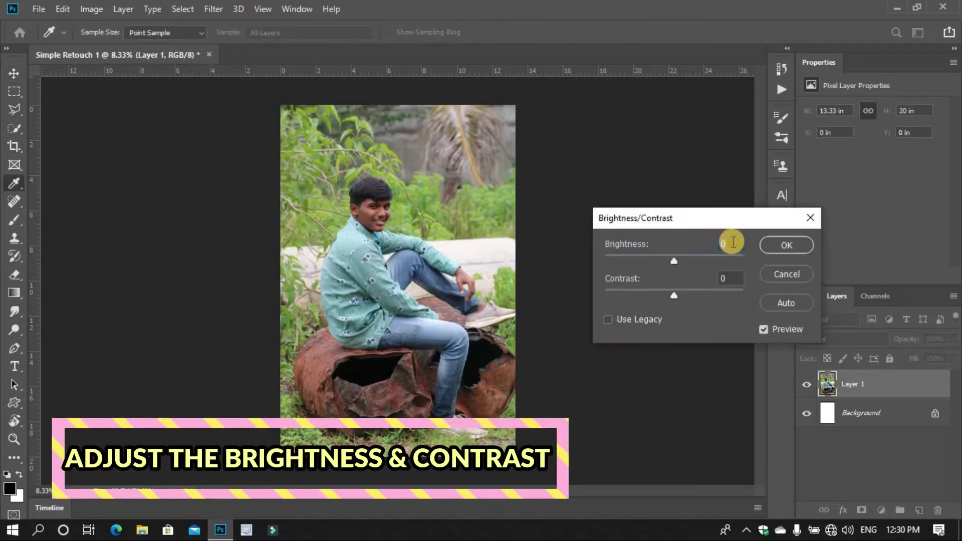
text(7)
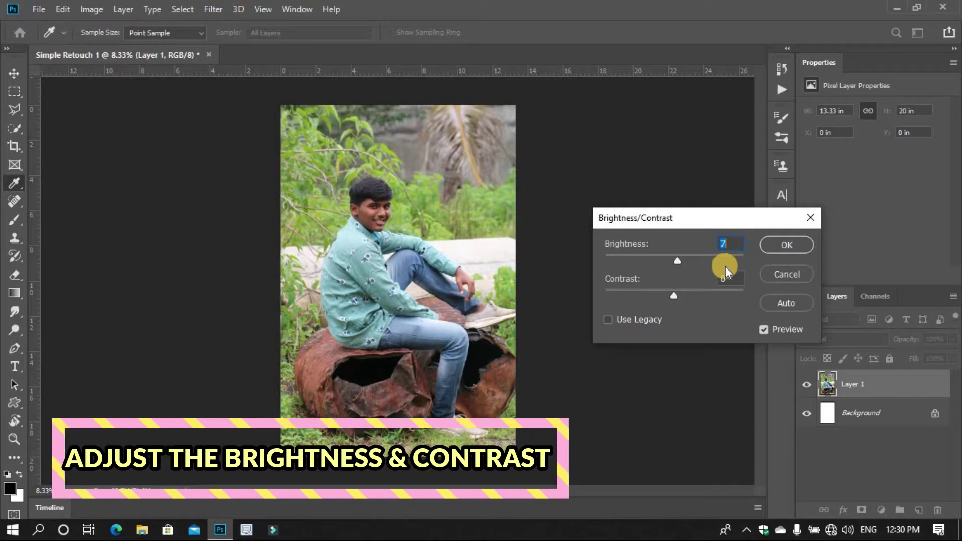
click(727, 275)
click(777, 244)
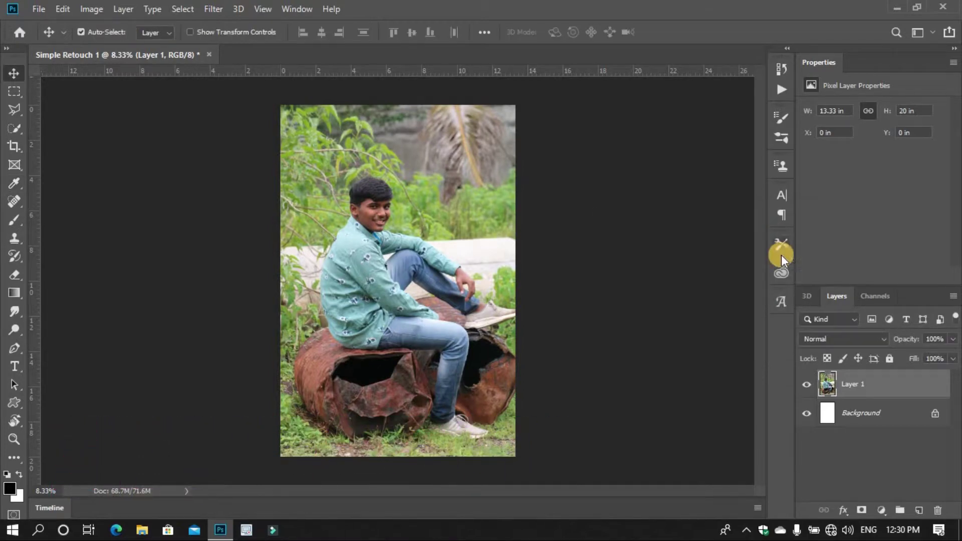
Step: Convert Layer 1 to a smart object and open the Camera Raw filter
right_click(862, 396)
click(747, 201)
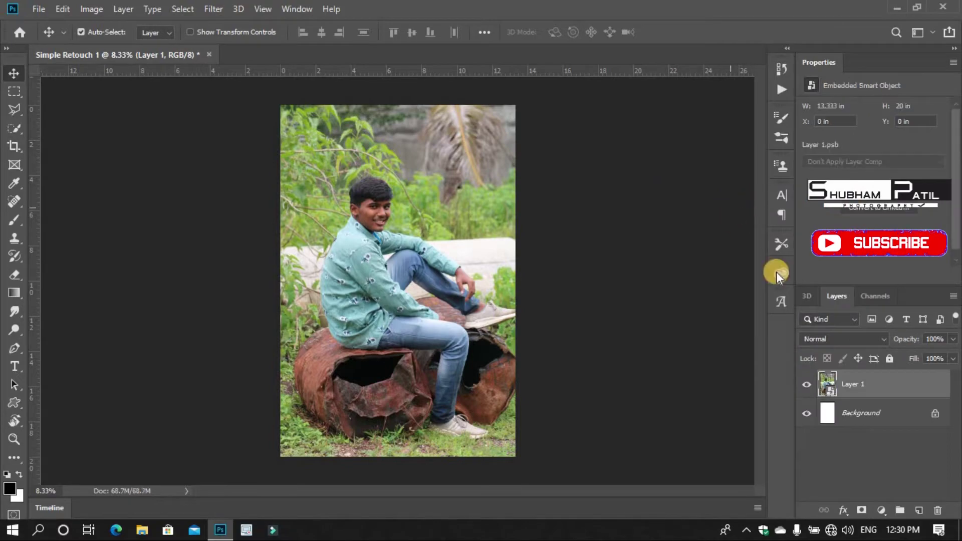
click(211, 9)
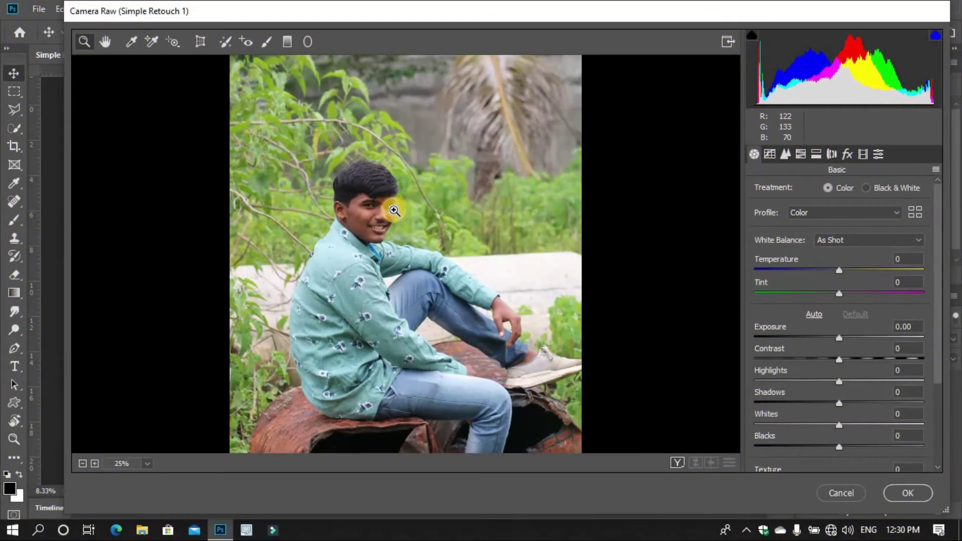
Step: Set the Camera Raw preview to Fit in View
click(394, 211)
right_click(421, 215)
click(430, 316)
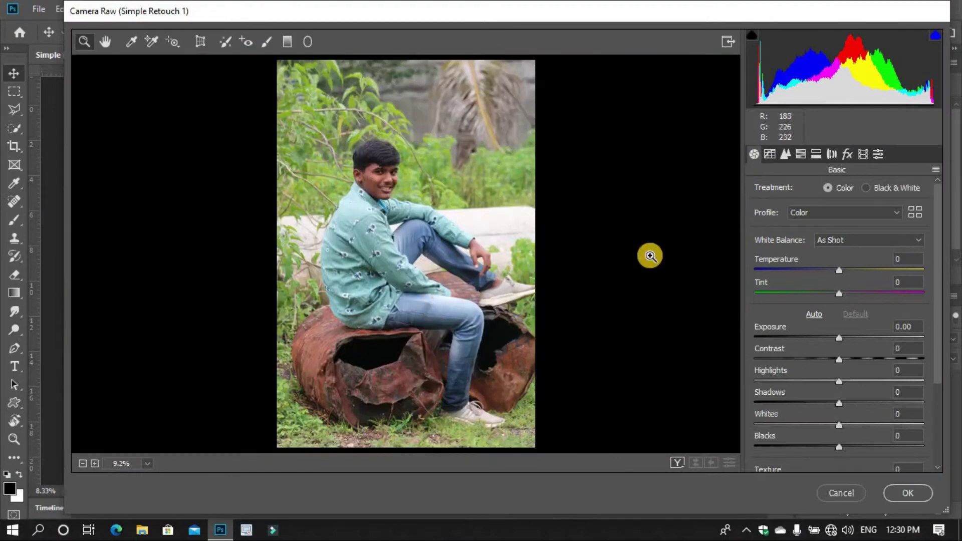
Step: Load the 'with out green.xmp' settings preset into Camera Raw
click(936, 171)
click(871, 271)
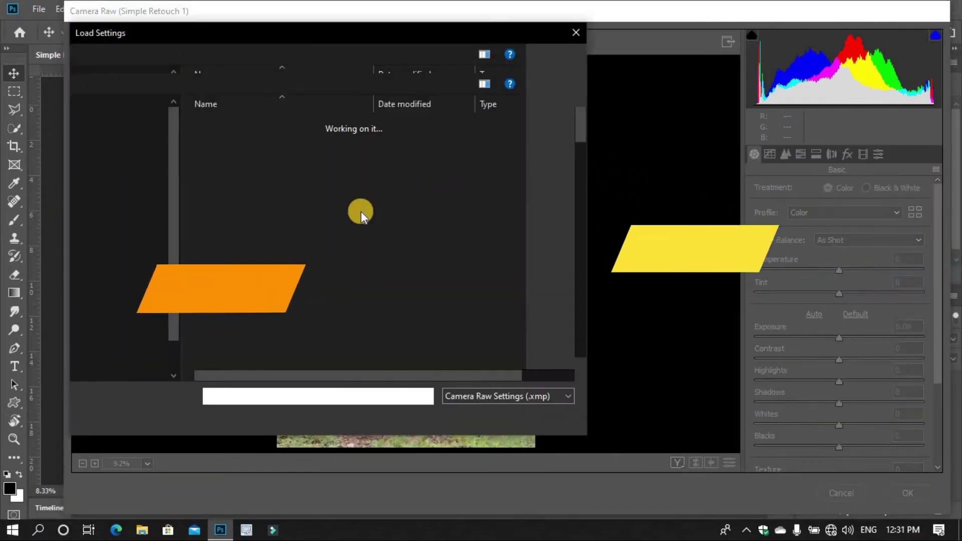
scroll(357, 191, down, 10)
scroll(341, 251, down, 2)
click(327, 332)
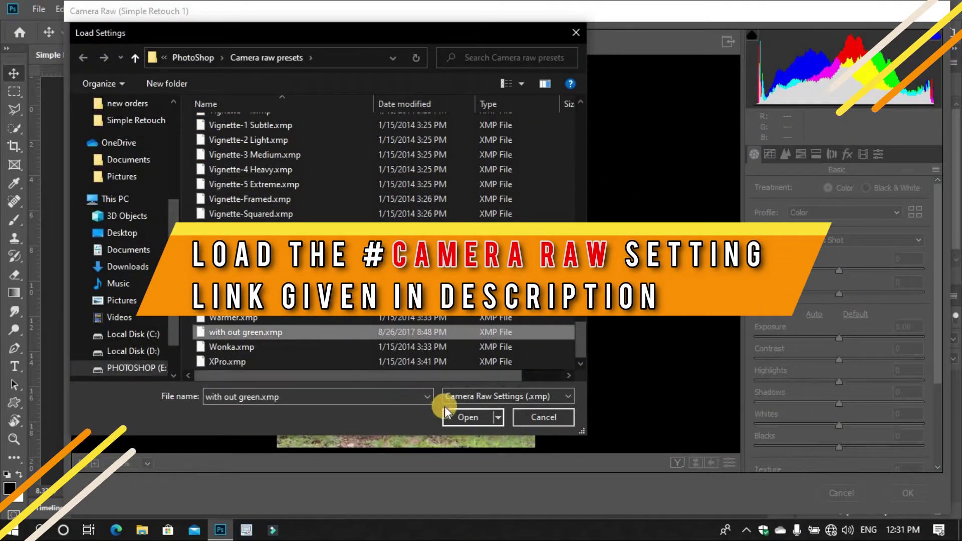
click(450, 416)
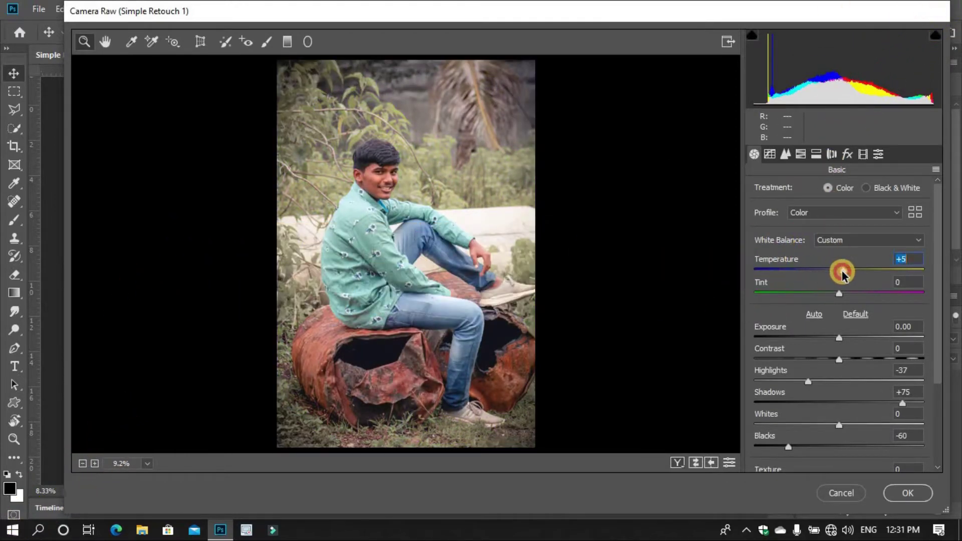
Step: Tune the Basic sliders: Temperature +3, Exposure +0.05, Contrast +3, Whites +1, Texture +15, Clarity +20, Vibrance +5
drag(842, 274, 842, 272)
drag(836, 339, 839, 340)
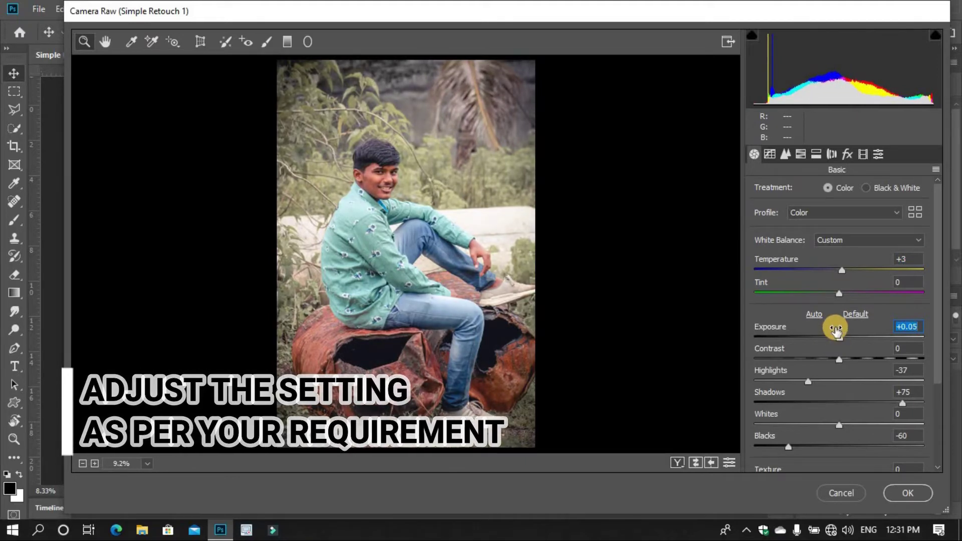
scroll(838, 334, down, 1)
mouse_move(834, 327)
mouse_down()
mouse_move(898, 359)
mouse_move(838, 364)
mouse_up()
scroll(830, 346, down, 1)
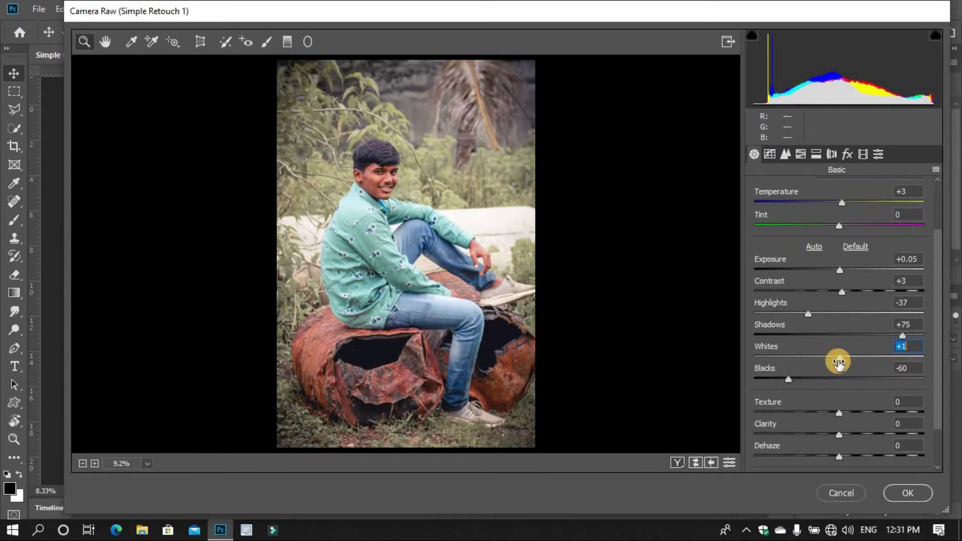
scroll(836, 359, down, 2)
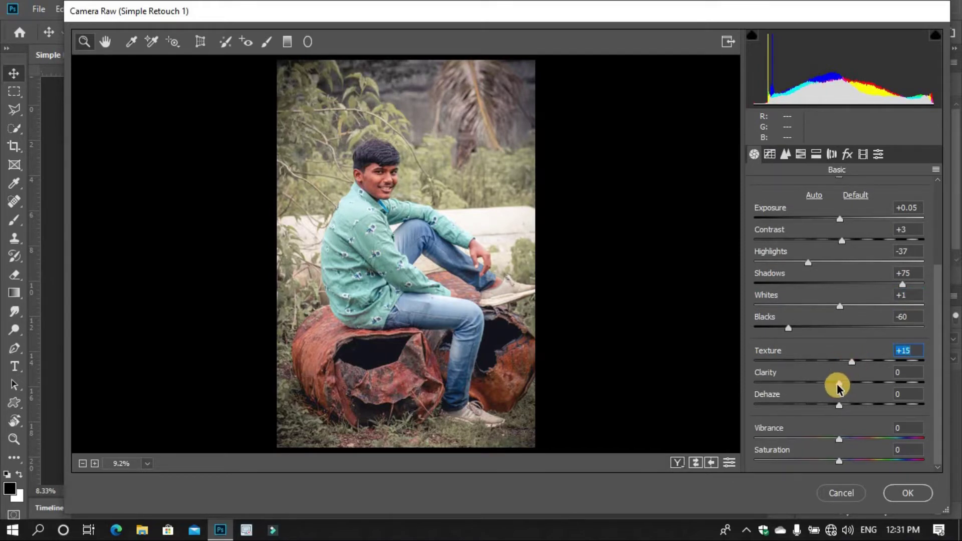
drag(838, 388, 859, 390)
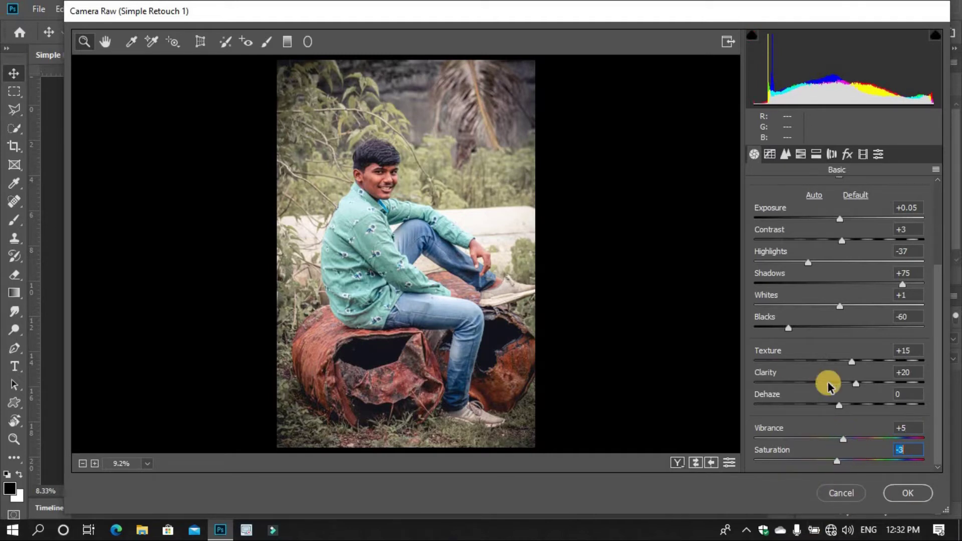
click(770, 154)
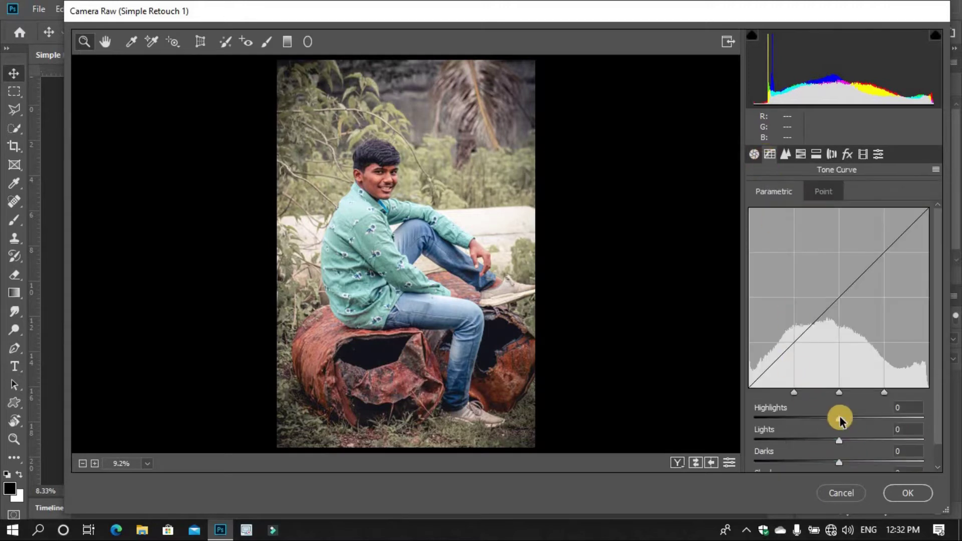
Step: Set the parametric tone curve to Highlights +1, Lights +4, Darks +20, Shadows -5
drag(841, 421, 842, 434)
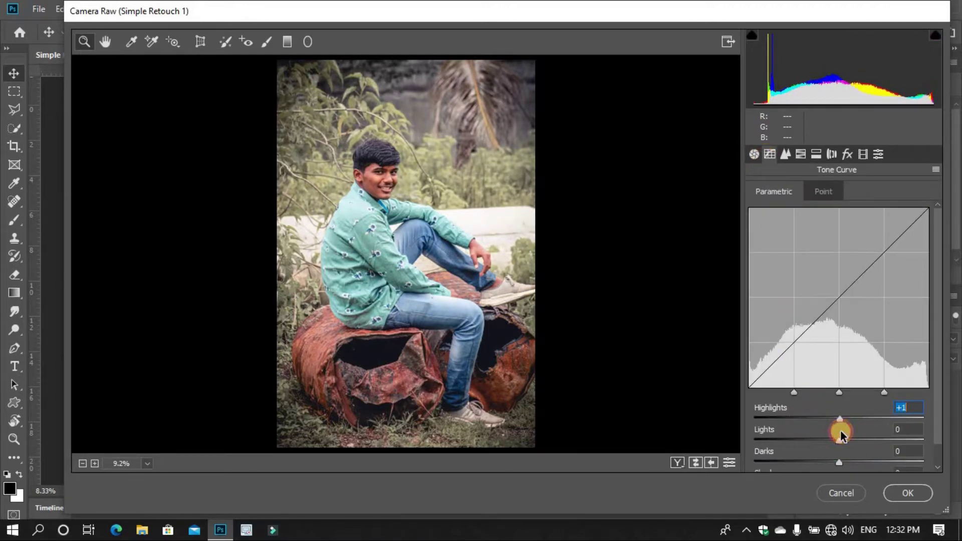
drag(840, 440, 858, 461)
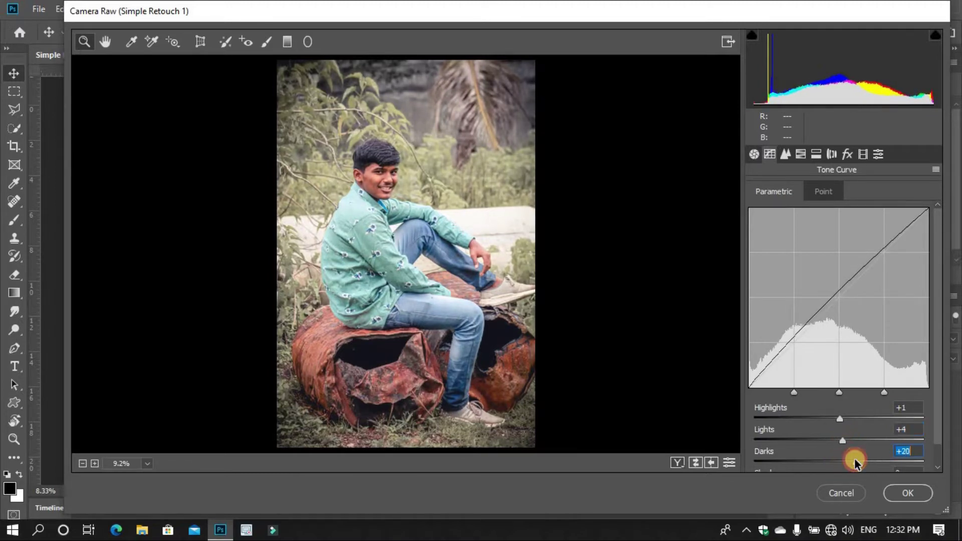
scroll(847, 441, down, 1)
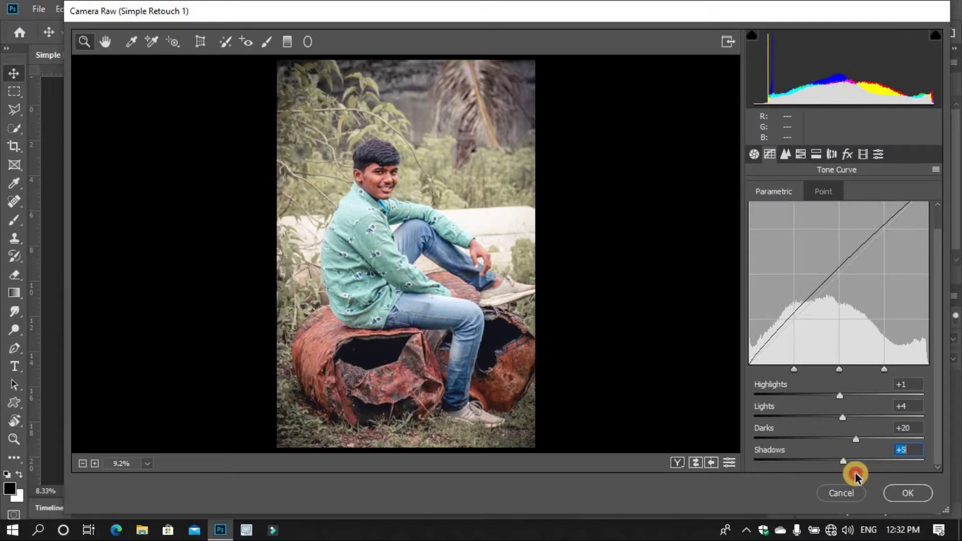
click(842, 474)
drag(837, 475, 835, 474)
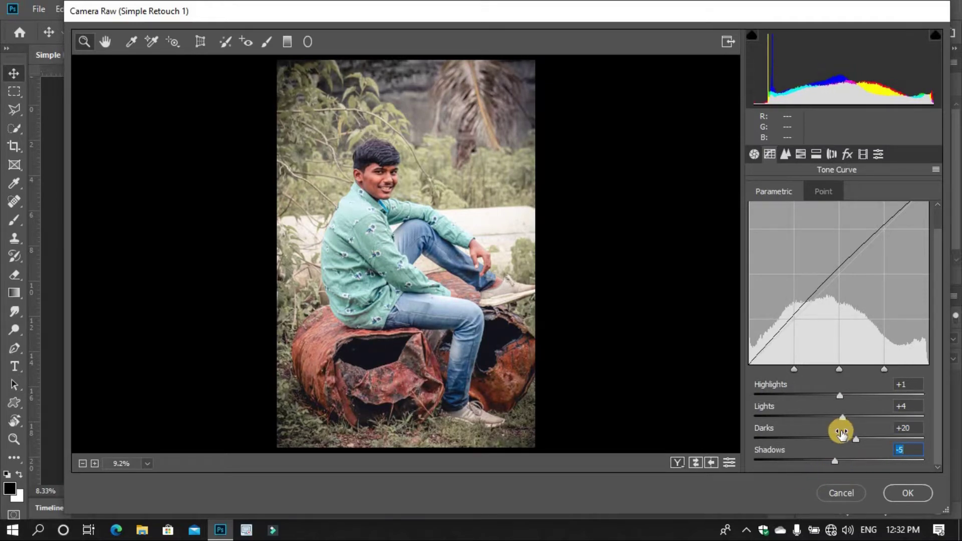
click(784, 157)
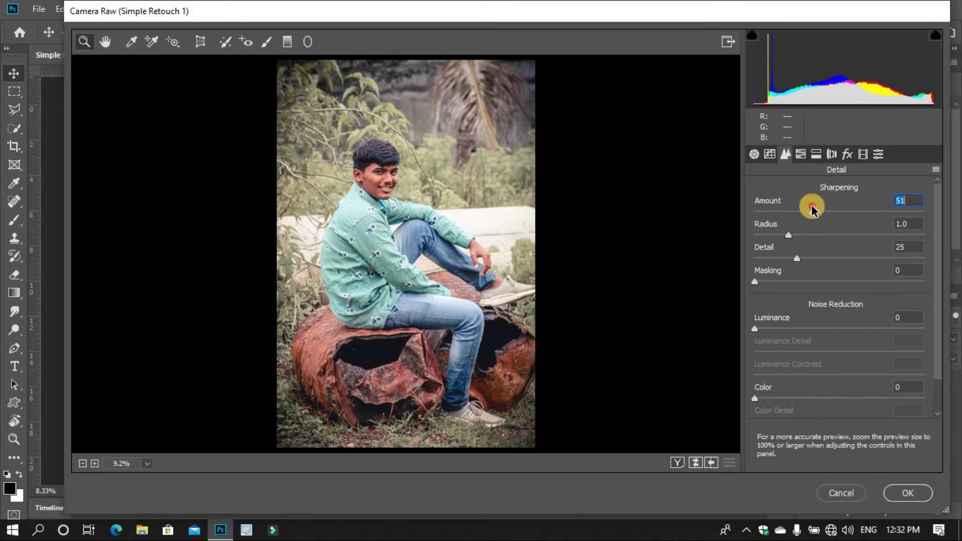
Step: Set Detail Sharpening Amount to 50 and Luminance noise reduction to 15
click(904, 199)
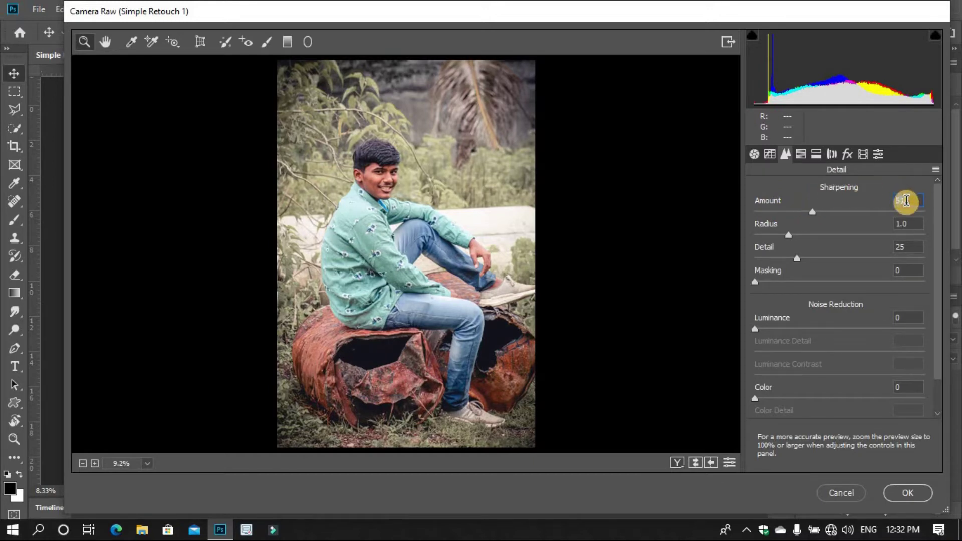
text(50)
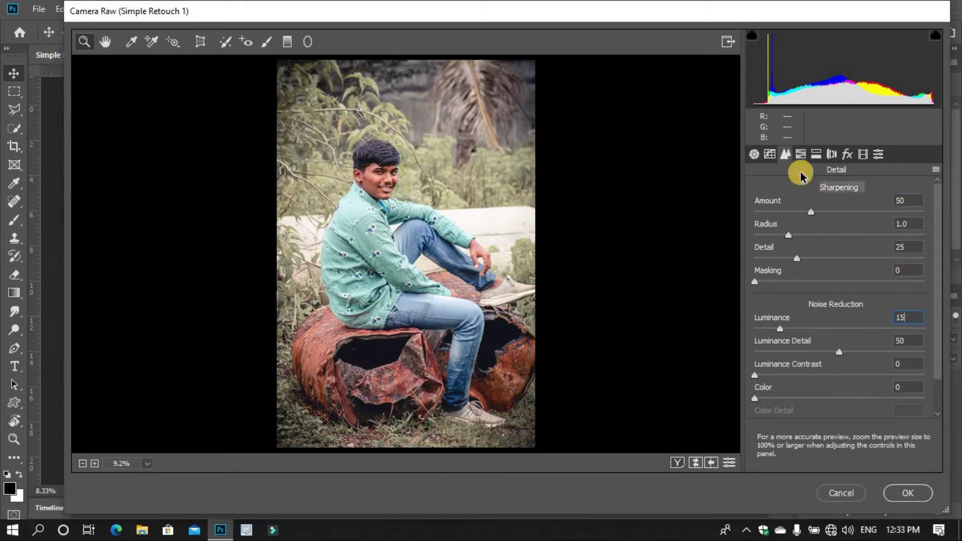
scroll(787, 359, down, 1)
Step: In HSL, raise Reds/Oranges luminance to +20, set Yellows saturation -30 and Aquas saturation +50
click(801, 153)
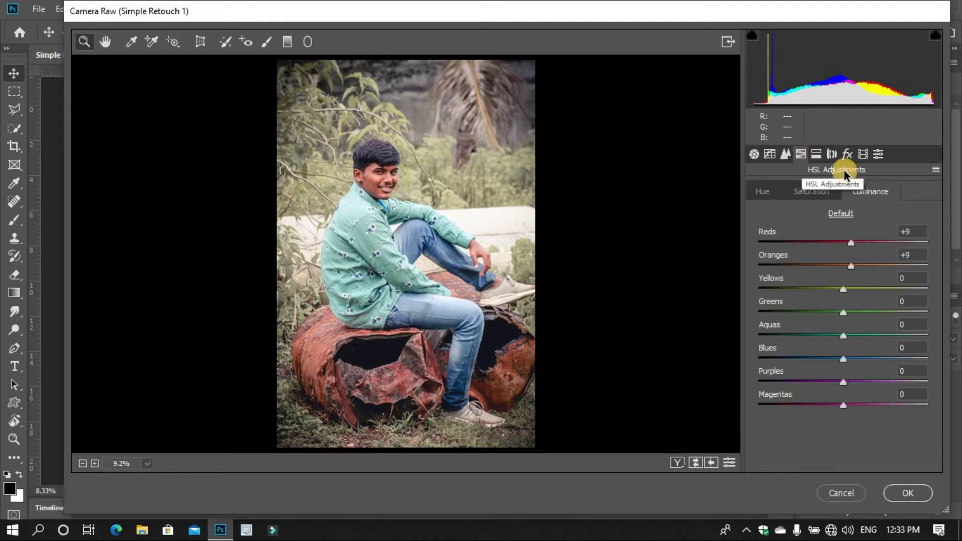
drag(851, 266, 860, 267)
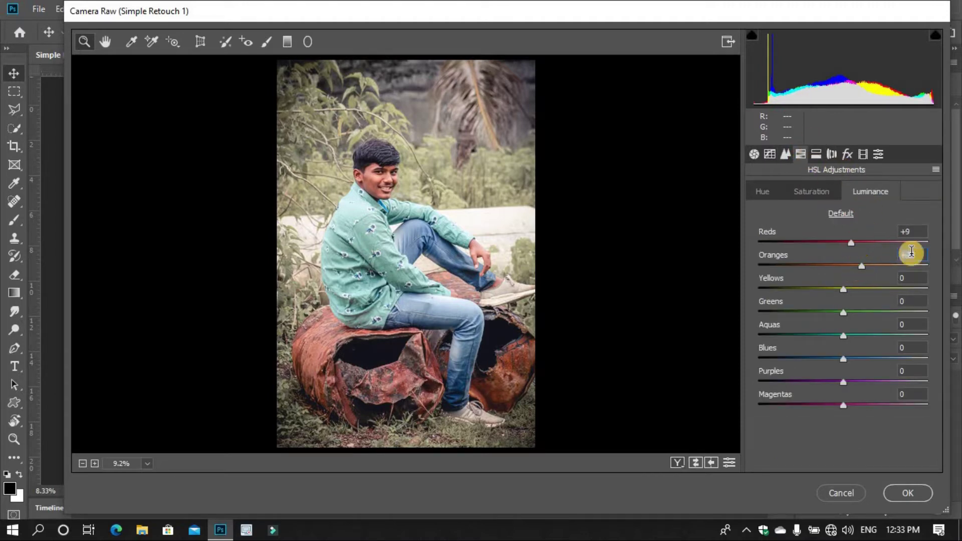
text(0)
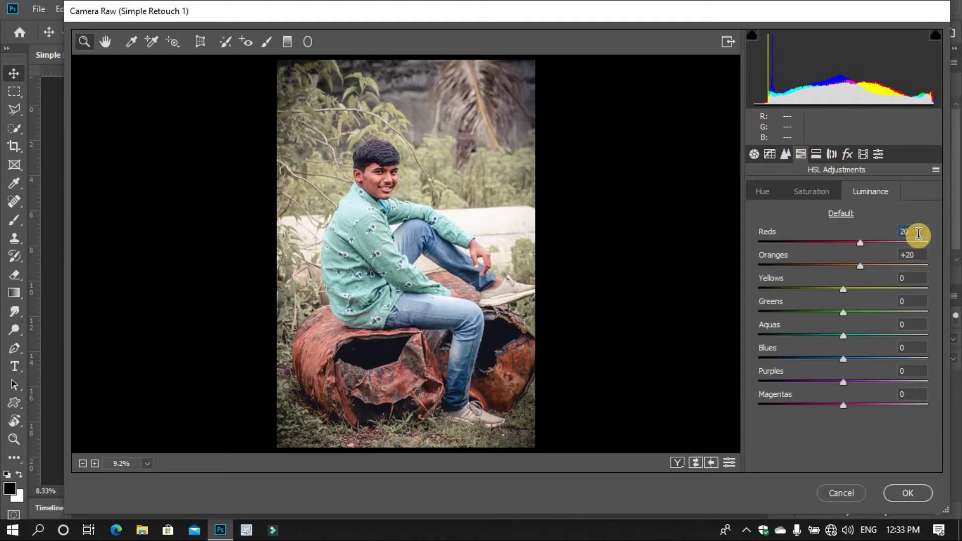
text(20)
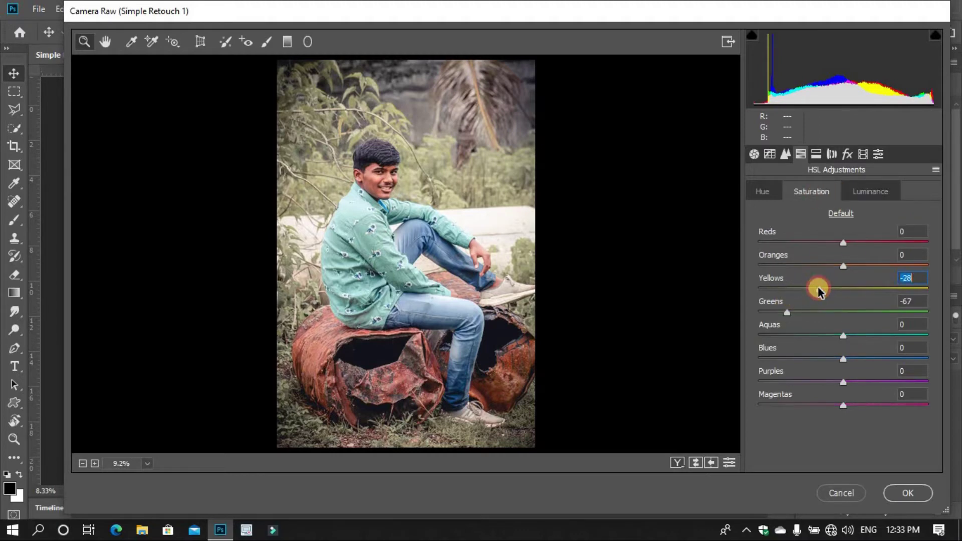
drag(818, 290, 822, 290)
click(919, 277)
text(-30)
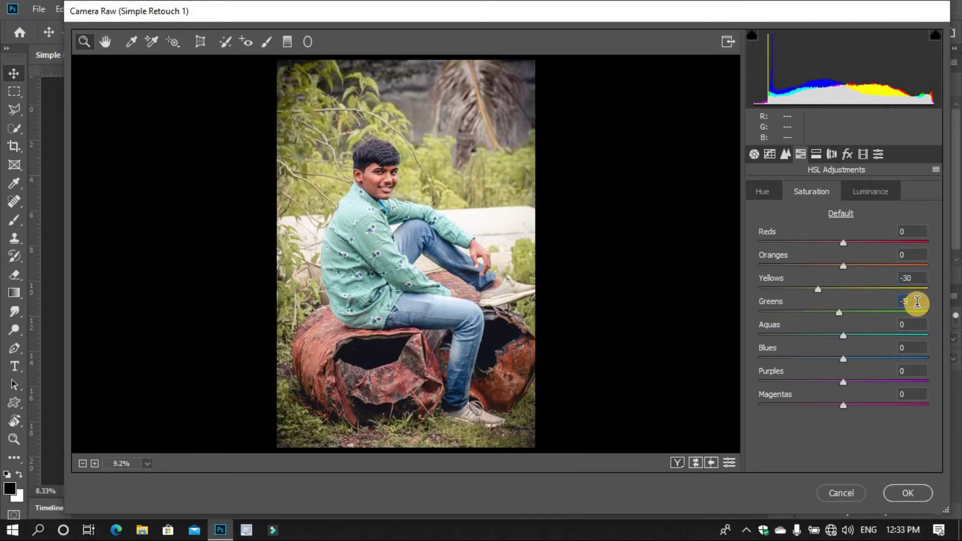
text(0)
drag(842, 337, 885, 337)
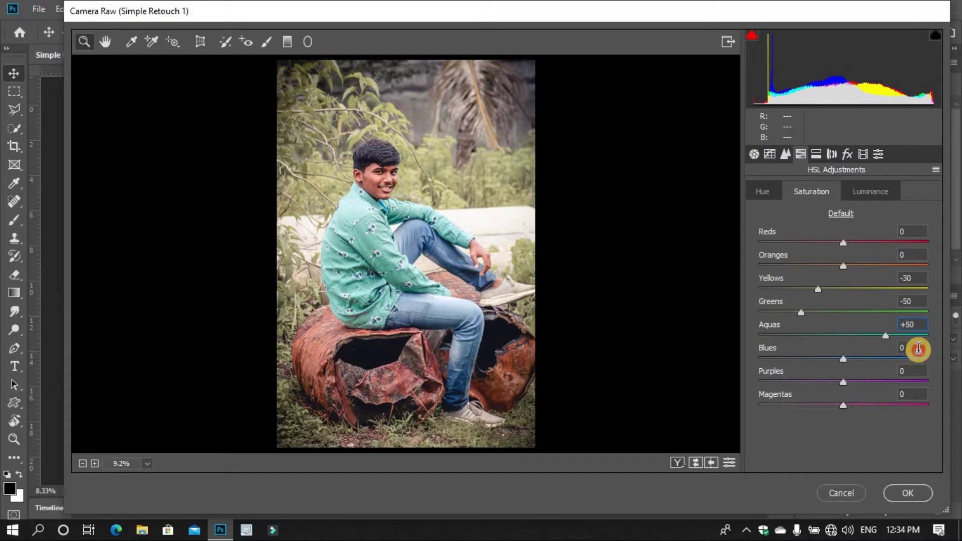
Step: Shift the Blues hue to -25 and darken Aquas luminance to -26
click(762, 191)
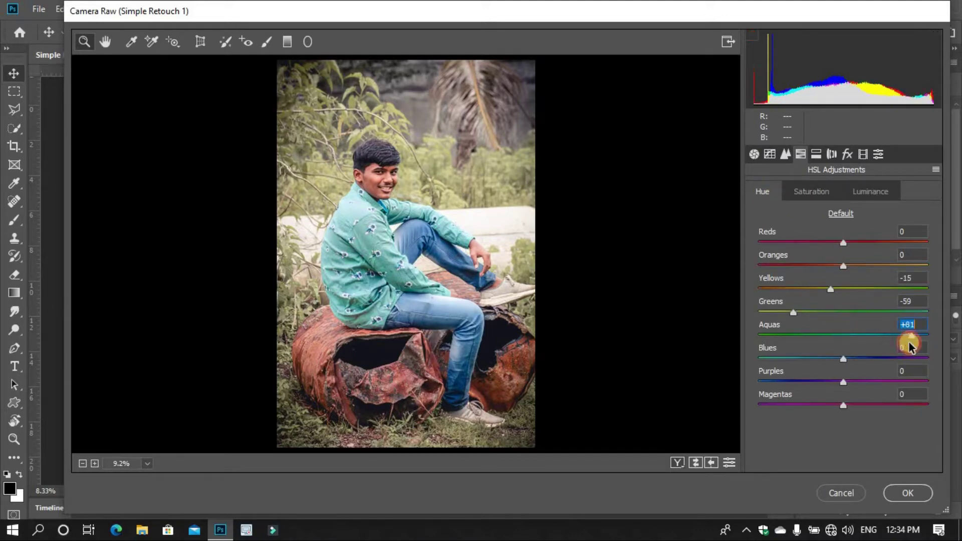
mouse_move(846, 362)
mouse_down()
mouse_move(776, 355)
mouse_move(813, 356)
mouse_up()
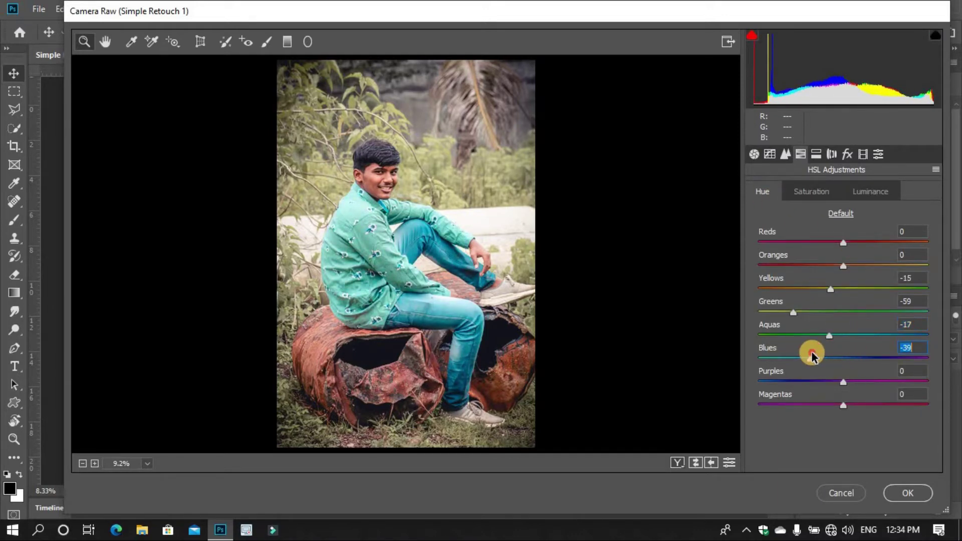
click(822, 191)
click(867, 192)
mouse_move(845, 337)
mouse_down()
mouse_move(857, 337)
mouse_move(832, 340)
mouse_up()
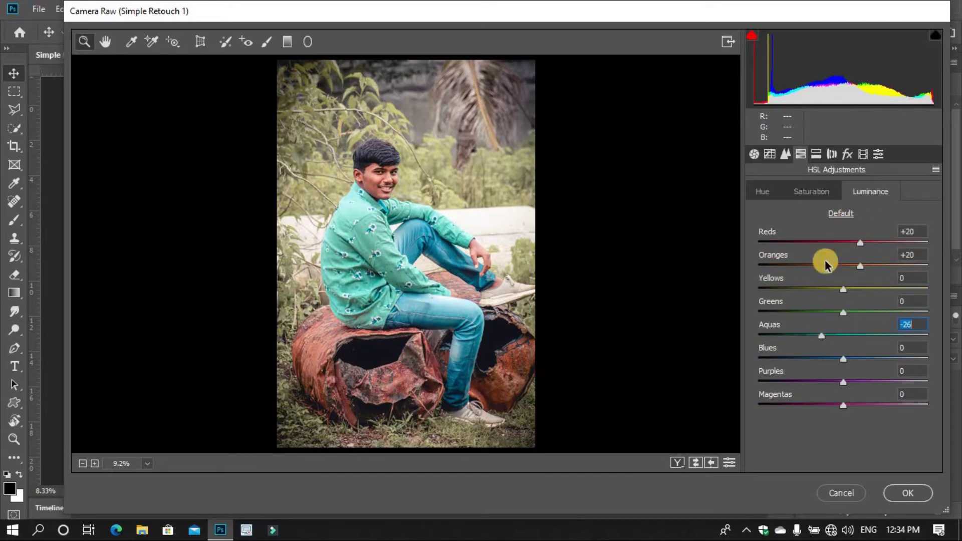
click(812, 192)
click(816, 154)
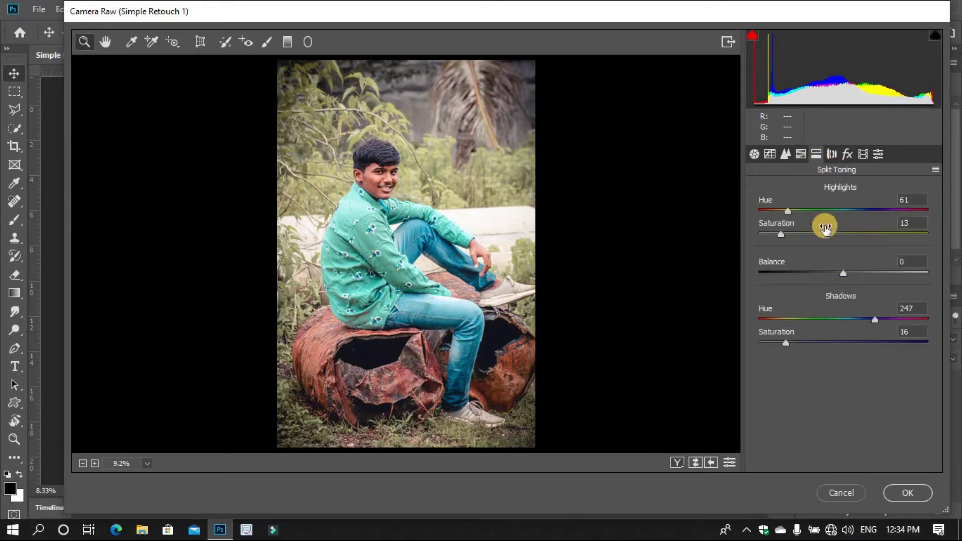
Step: Add a post-crop vignette with Amount -50 and pull its Midpoint inward
click(832, 155)
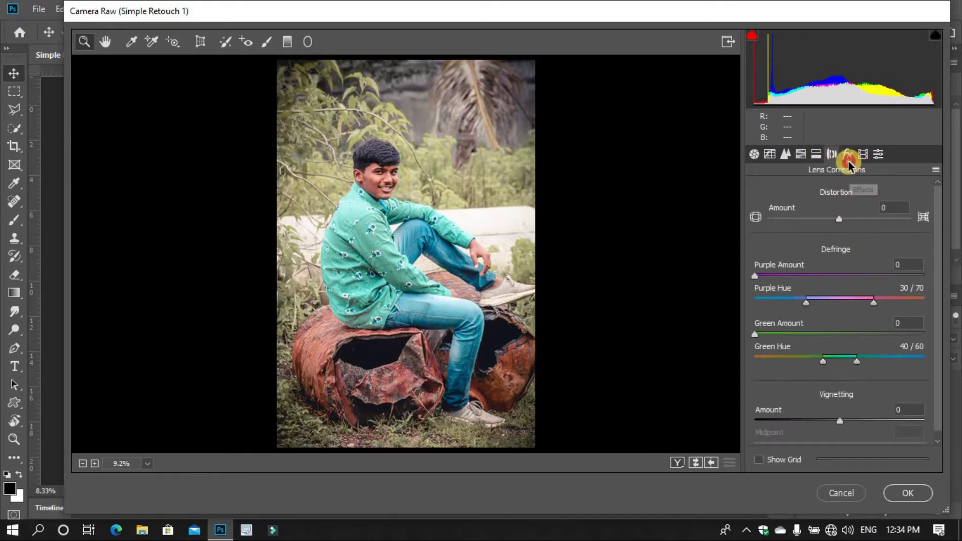
click(848, 154)
mouse_move(796, 340)
mouse_down()
mouse_move(778, 336)
mouse_move(801, 340)
mouse_up()
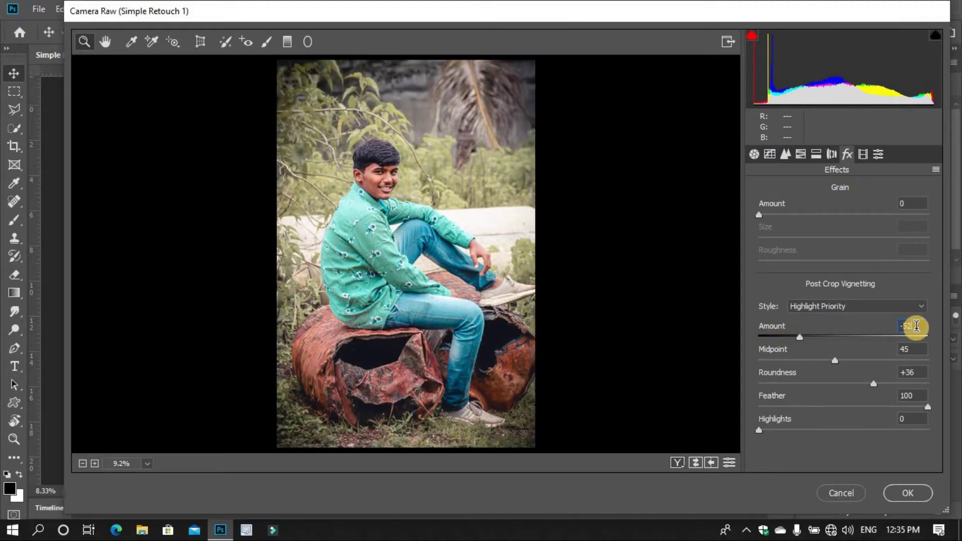
text(-50)
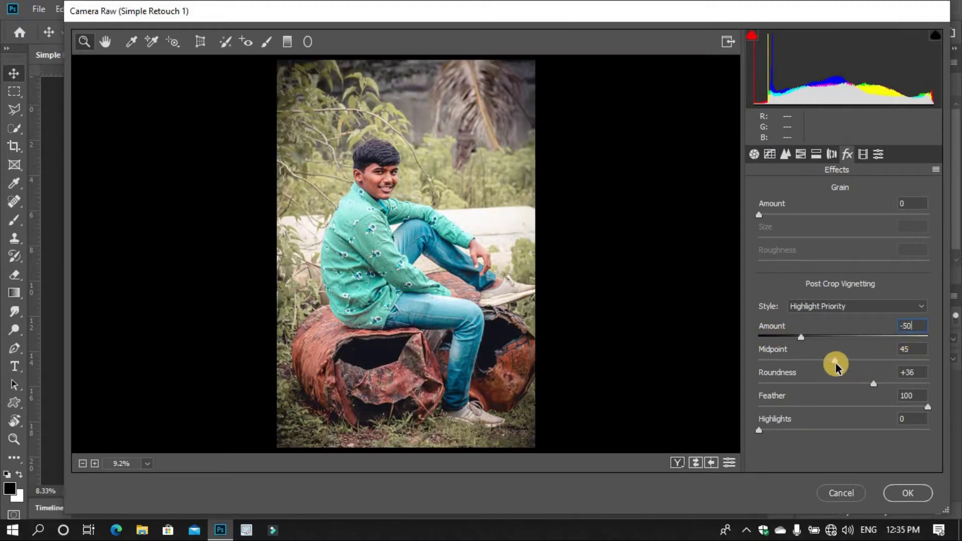
mouse_move(834, 363)
mouse_down()
mouse_move(797, 362)
mouse_move(810, 370)
mouse_up()
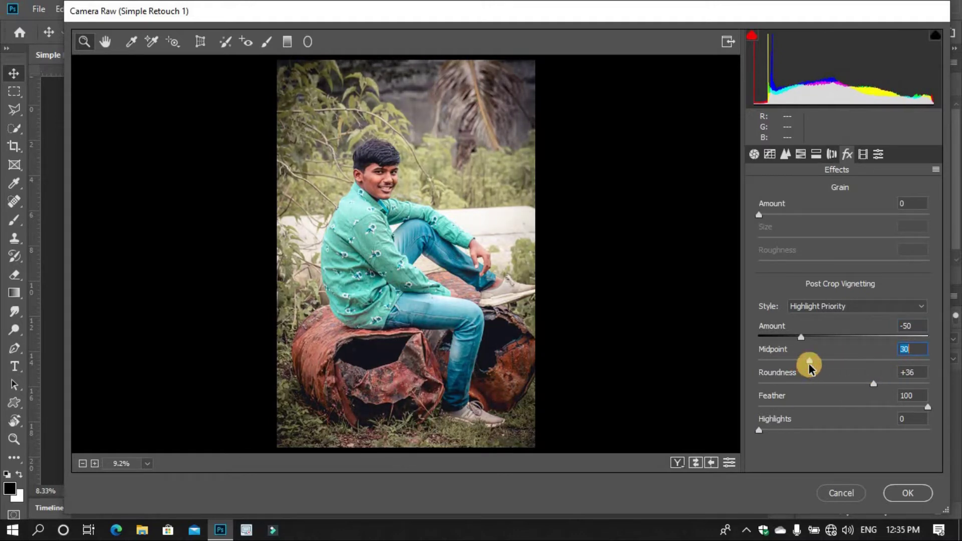
Step: Make the vignette Roundness +100 with Midpoint 30, compare Before/After, and apply the filter
click(678, 463)
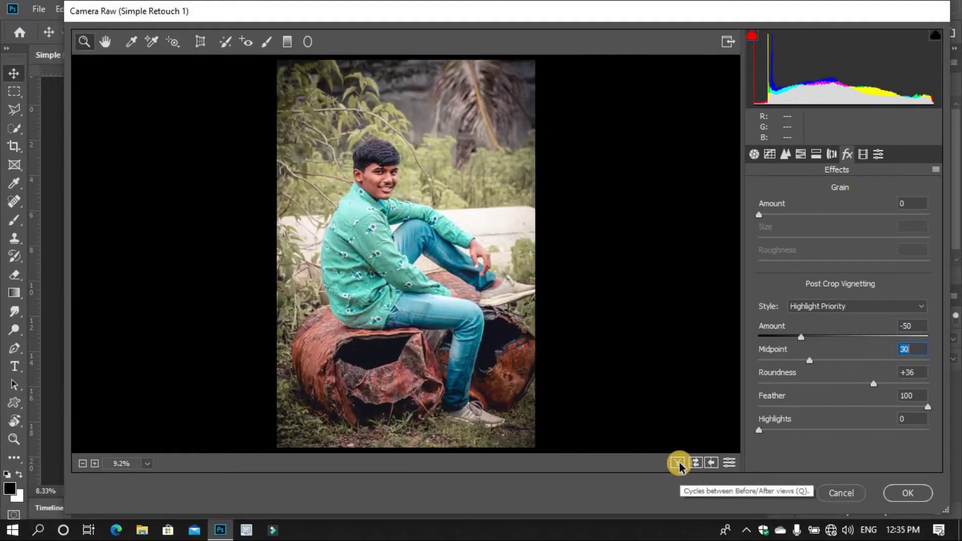
mouse_move(868, 385)
mouse_down()
mouse_move(825, 382)
mouse_move(937, 383)
mouse_up()
mouse_move(812, 361)
mouse_down()
mouse_move(757, 359)
mouse_move(808, 371)
mouse_up()
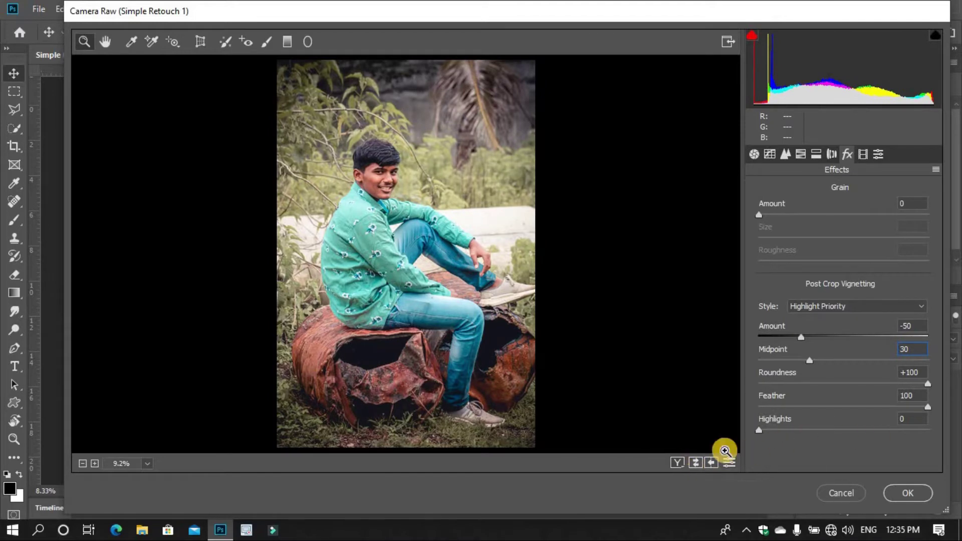
click(696, 464)
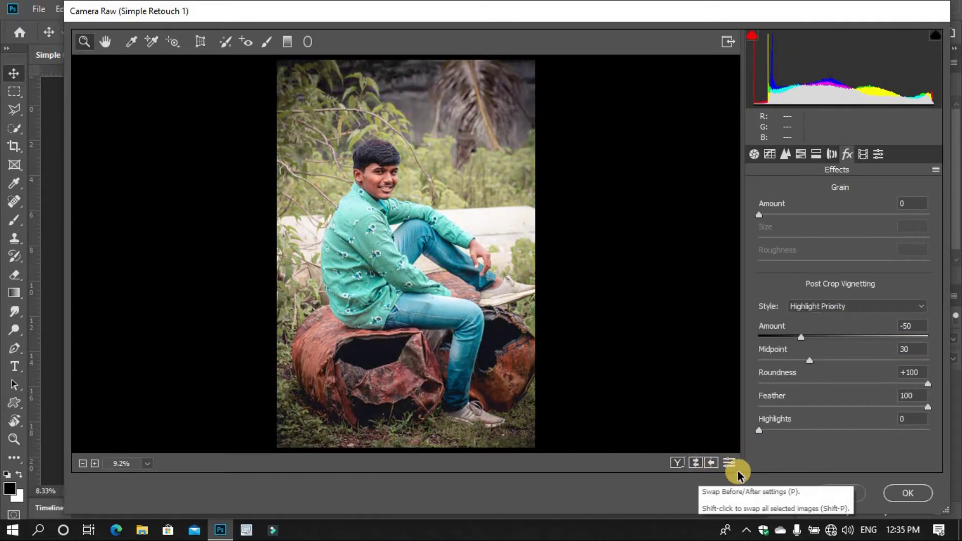
click(908, 494)
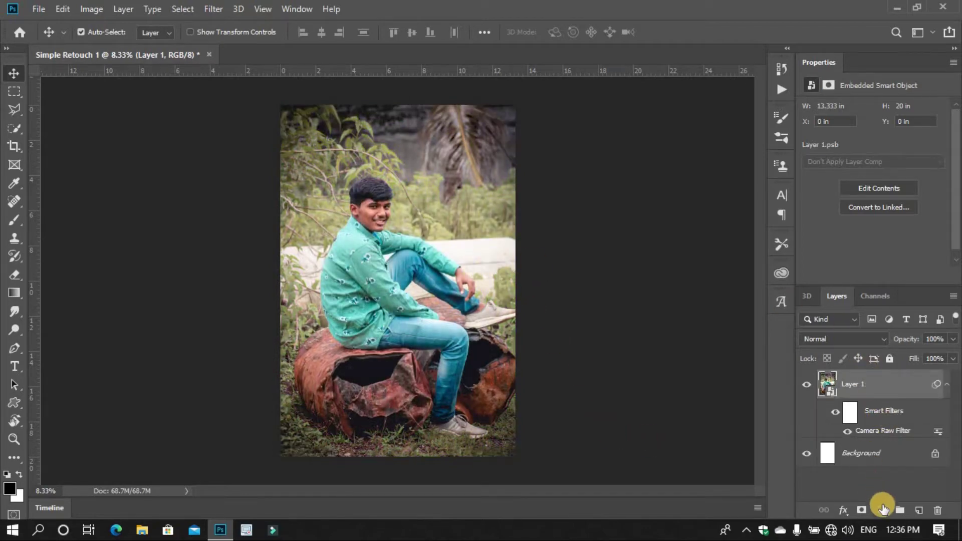
Step: Add a Hue/Saturation adjustment layer at Saturation +25 and select its mask
click(883, 508)
click(892, 368)
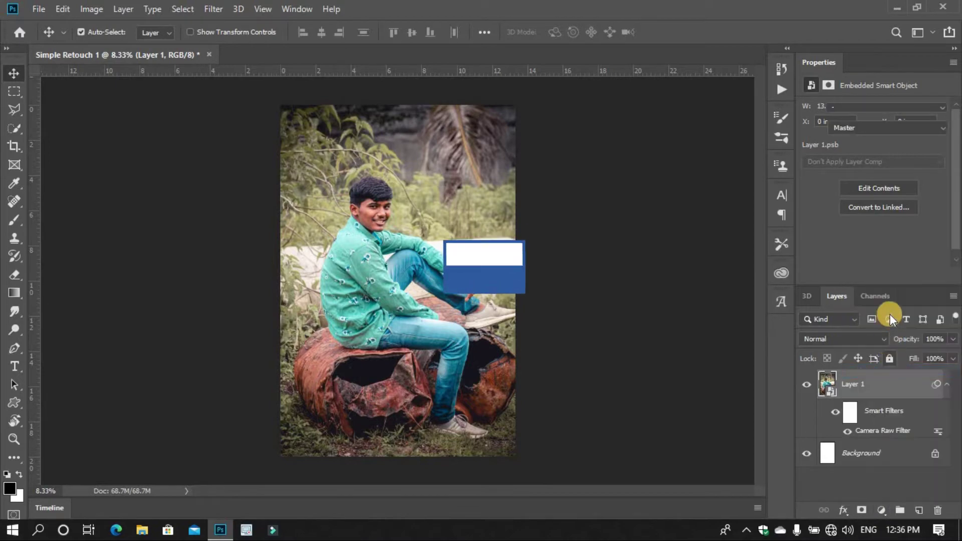
drag(874, 186, 890, 185)
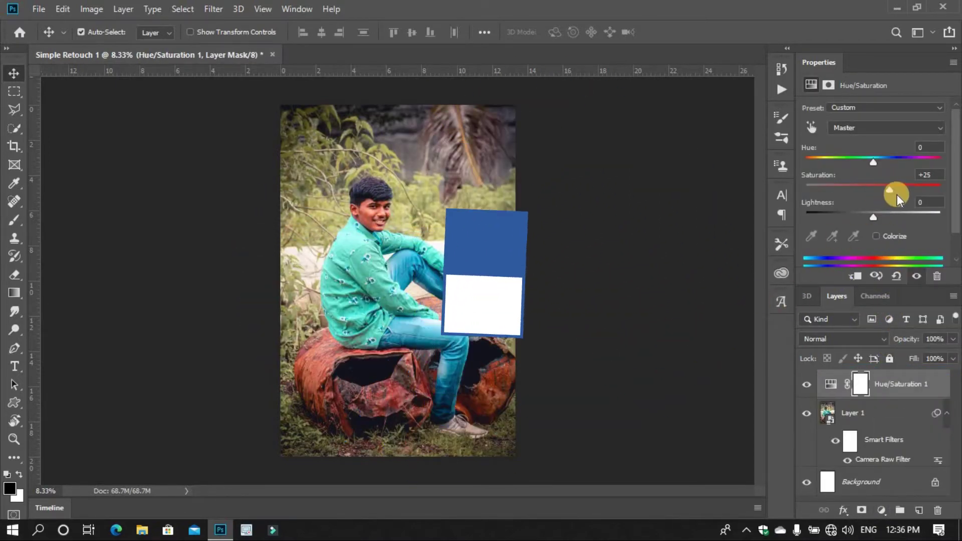
click(862, 383)
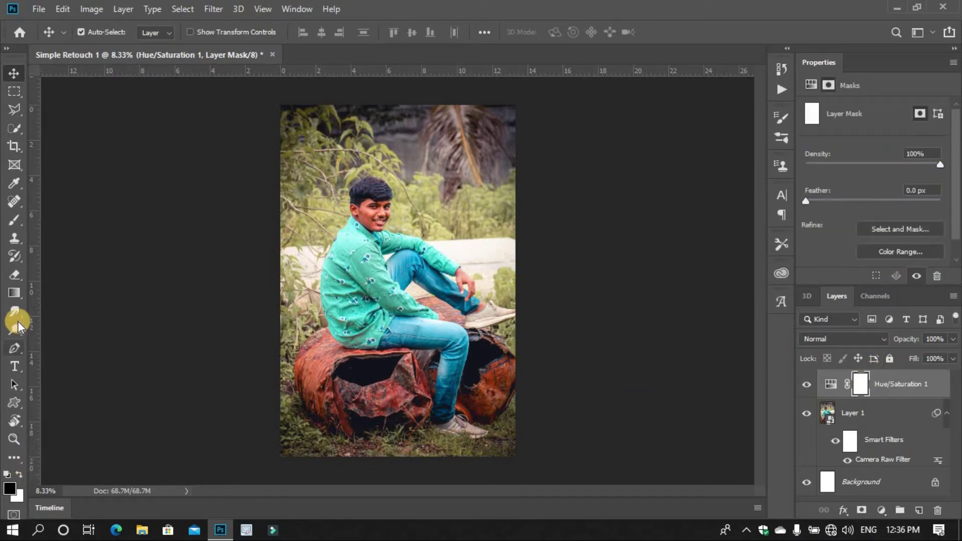
Step: Brush on the Hue/Saturation mask to remove the saturation boost from the face
click(20, 219)
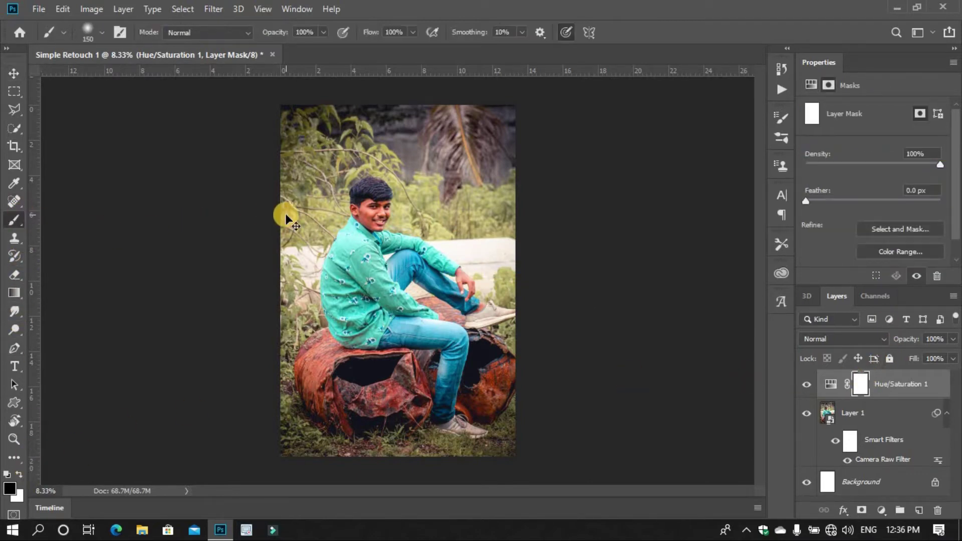
scroll(286, 219, up, 3)
scroll(290, 215, up, 3)
drag(415, 236, 446, 285)
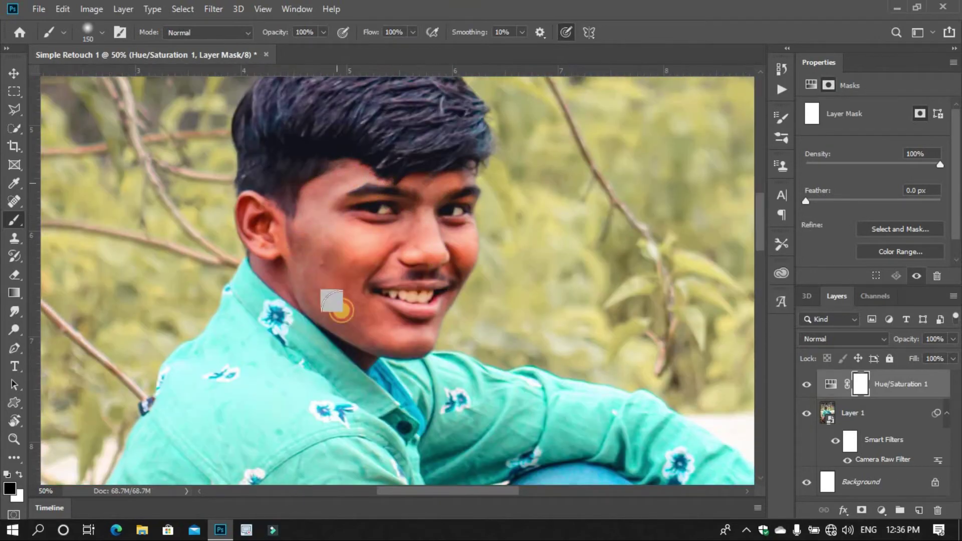
drag(342, 312, 415, 234)
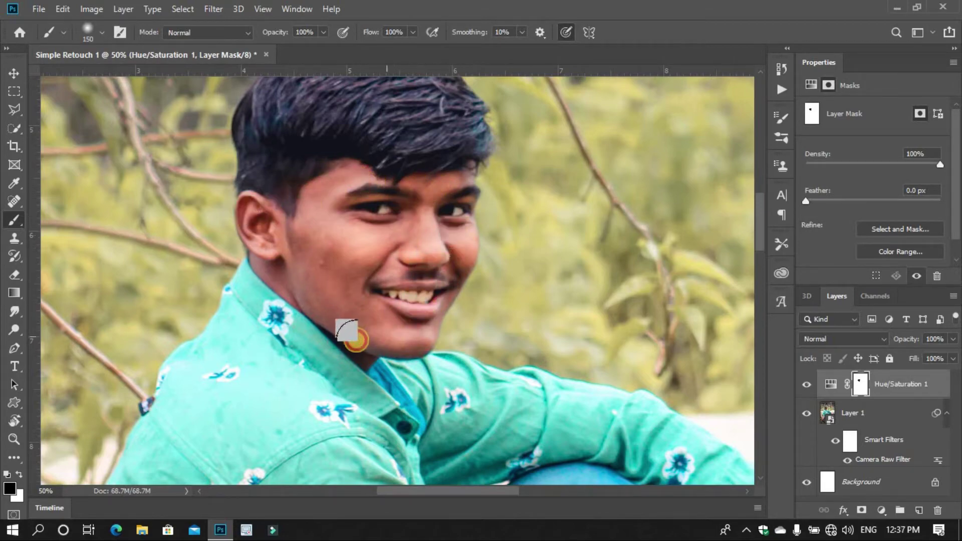
scroll(365, 258, down, 5)
scroll(359, 338, right, 5)
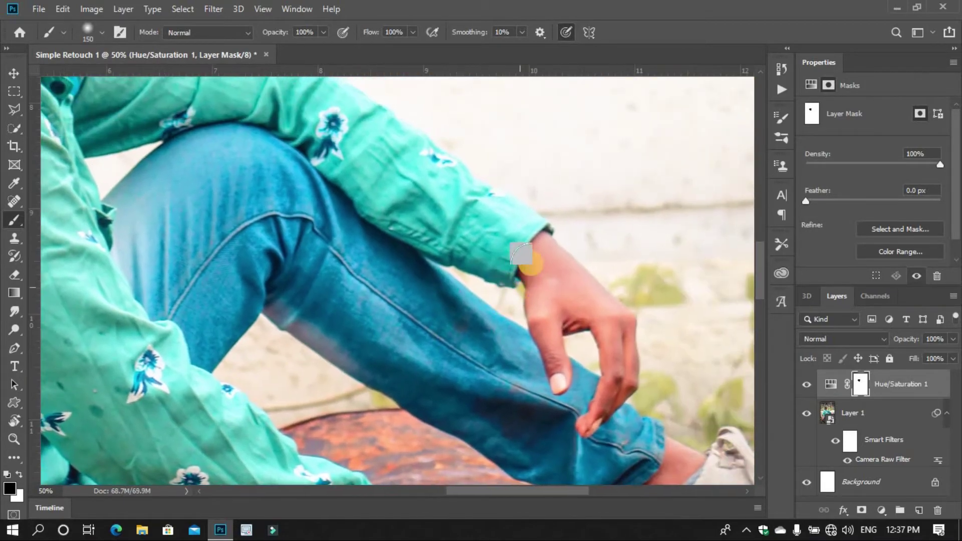
Step: Paint the hand and wrist out of the mask so skin keeps its original saturation
drag(601, 361, 576, 404)
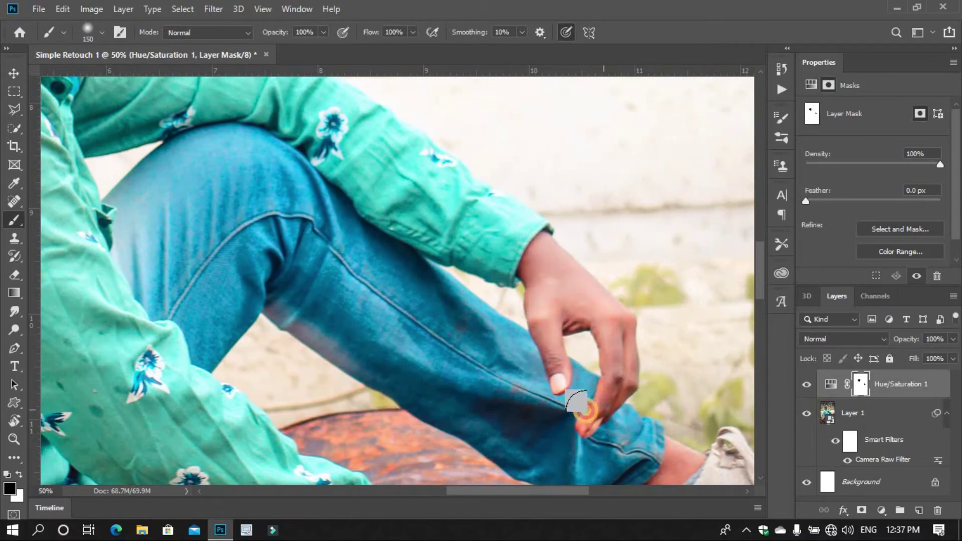
click(529, 253)
scroll(551, 330, down, 5)
scroll(551, 331, right, 3)
scroll(557, 233, down, 1)
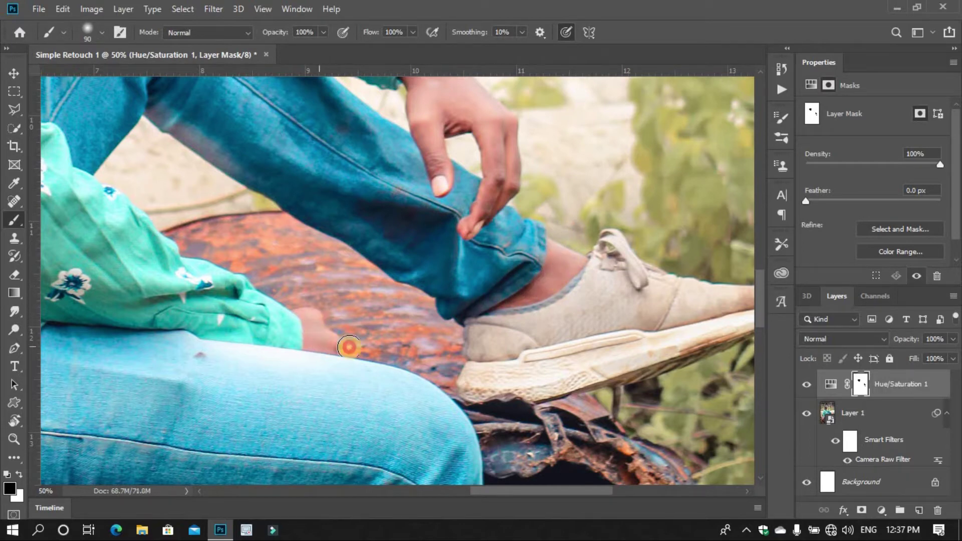
scroll(393, 186, up, 2)
scroll(393, 185, right, 1)
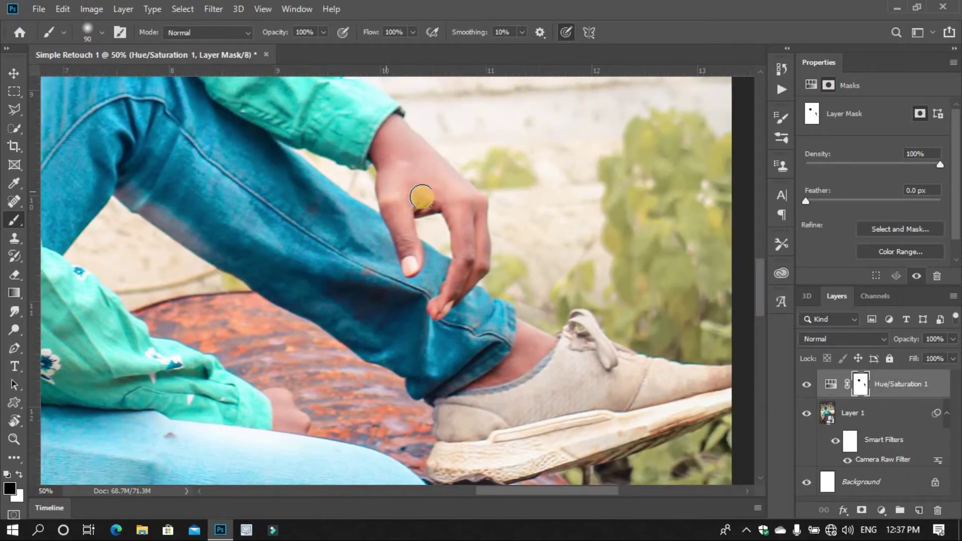
scroll(445, 290, down, 2)
scroll(445, 281, down, 2)
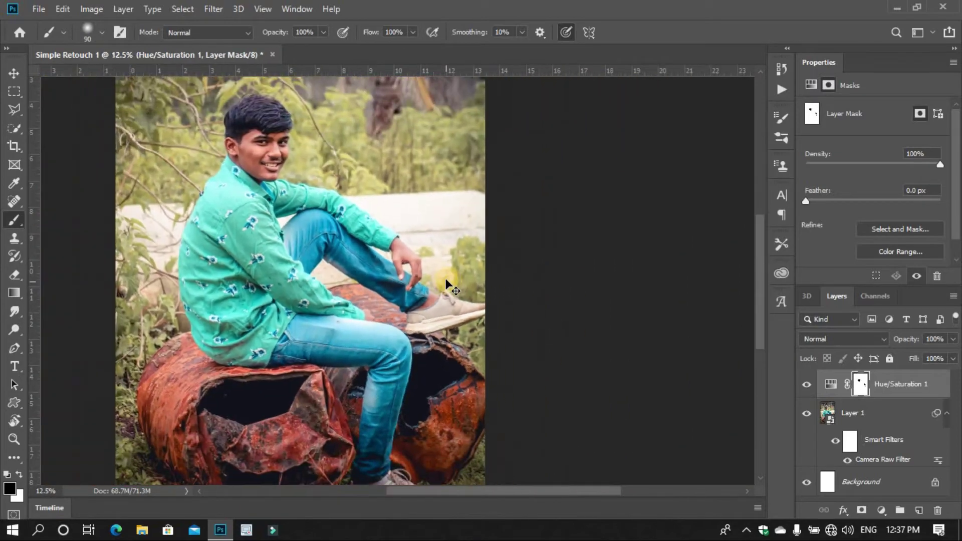
scroll(445, 278, up, 2)
scroll(445, 278, down, 2)
scroll(445, 281, down, 1)
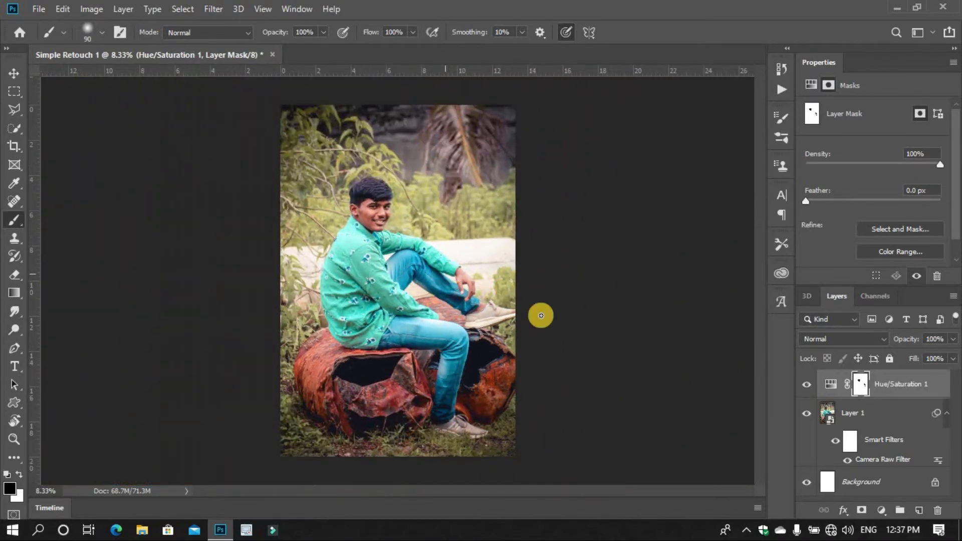
click(901, 383)
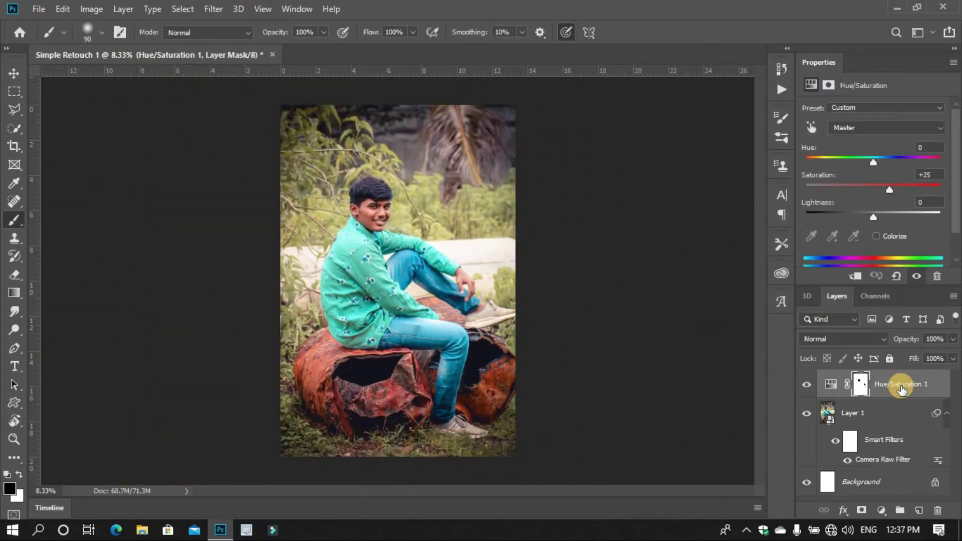
Step: Spot-heal the face on Layer 1, rasterizing the smart object with its Camera Raw filter
click(17, 75)
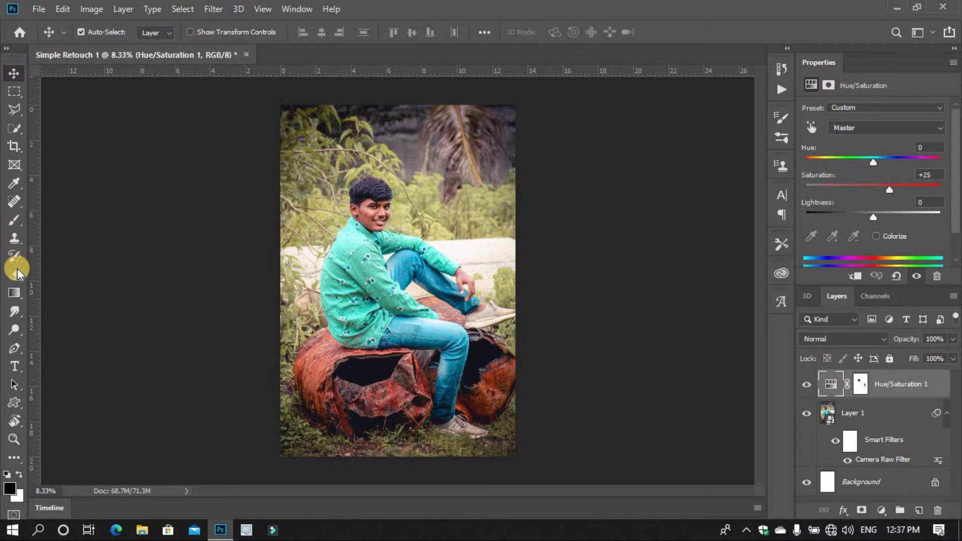
click(15, 201)
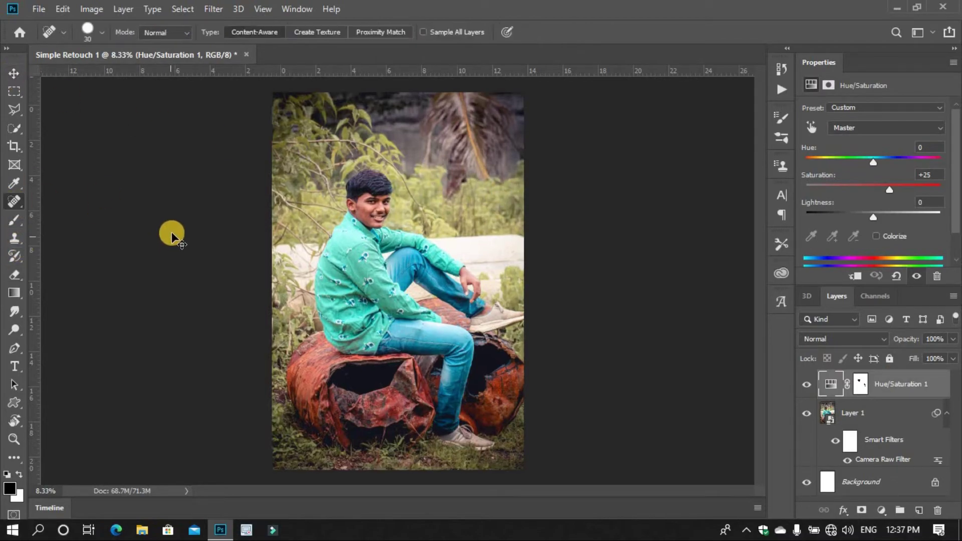
scroll(172, 235, up, 5)
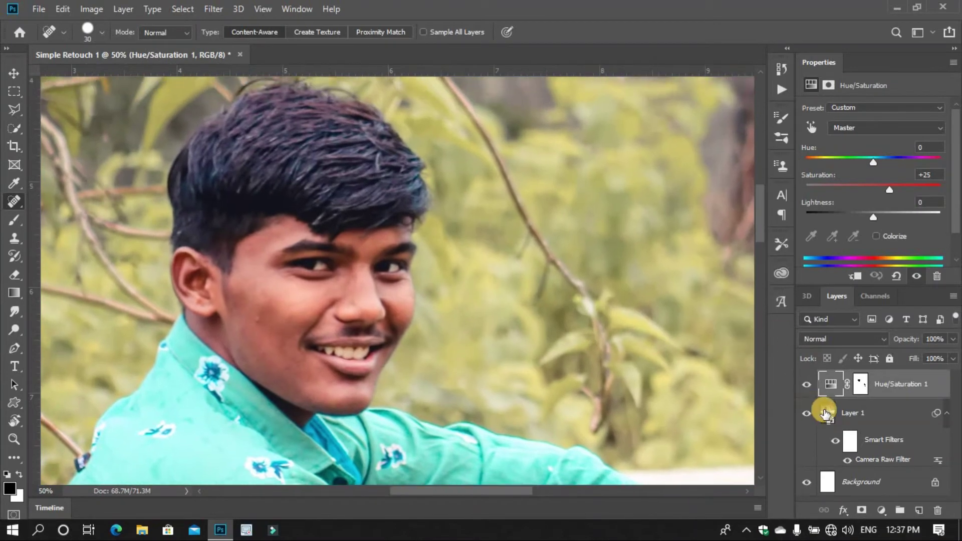
click(824, 412)
click(257, 325)
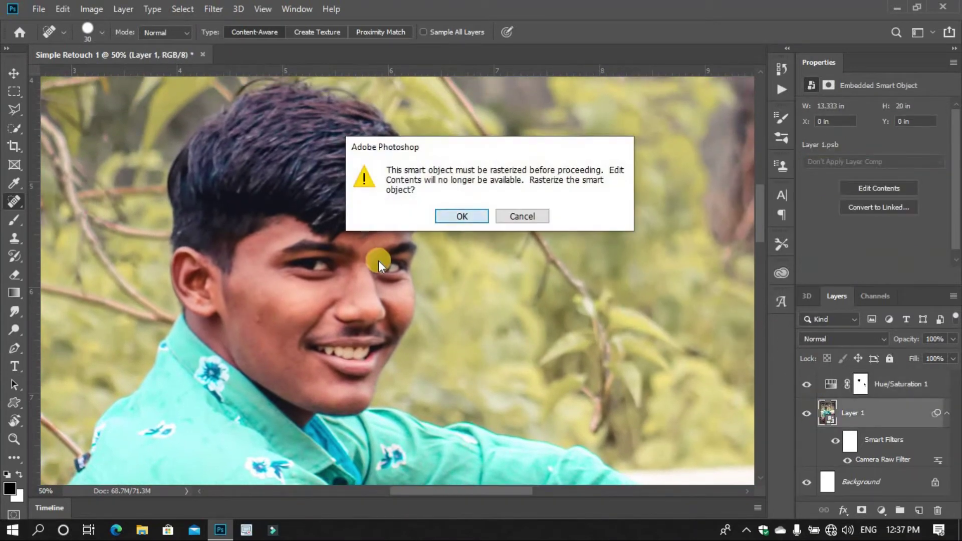
key(Return)
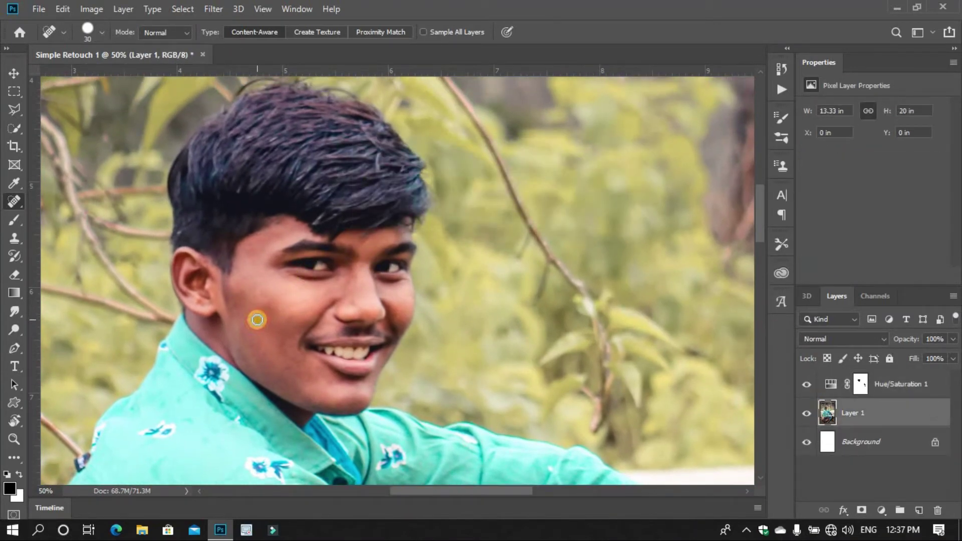
Step: Choose the Dodge Tool at brush size 175 and zoom out to the full photo
click(22, 313)
right_click(23, 312)
click(20, 325)
right_click(20, 325)
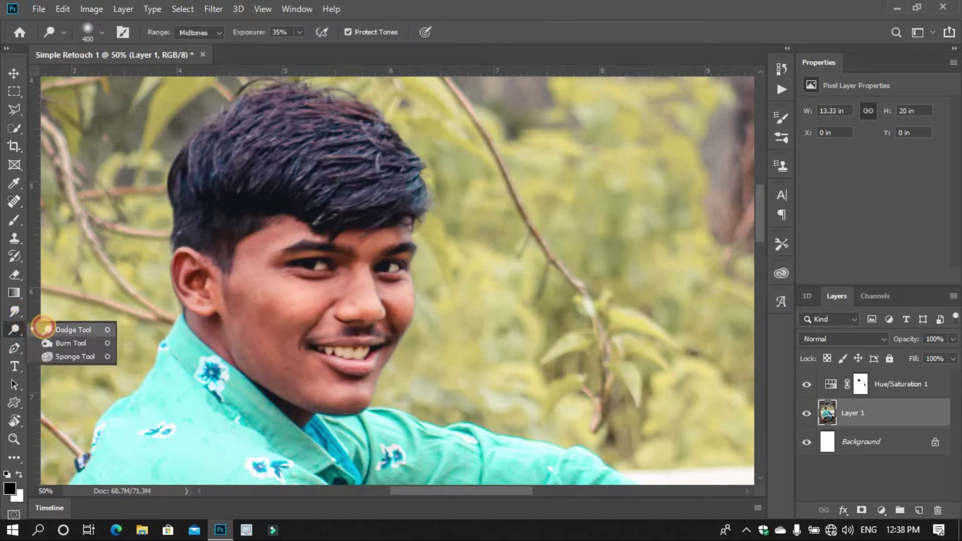
click(44, 329)
key(bracketleft)
key(bracketleft)
key(bracketleft)
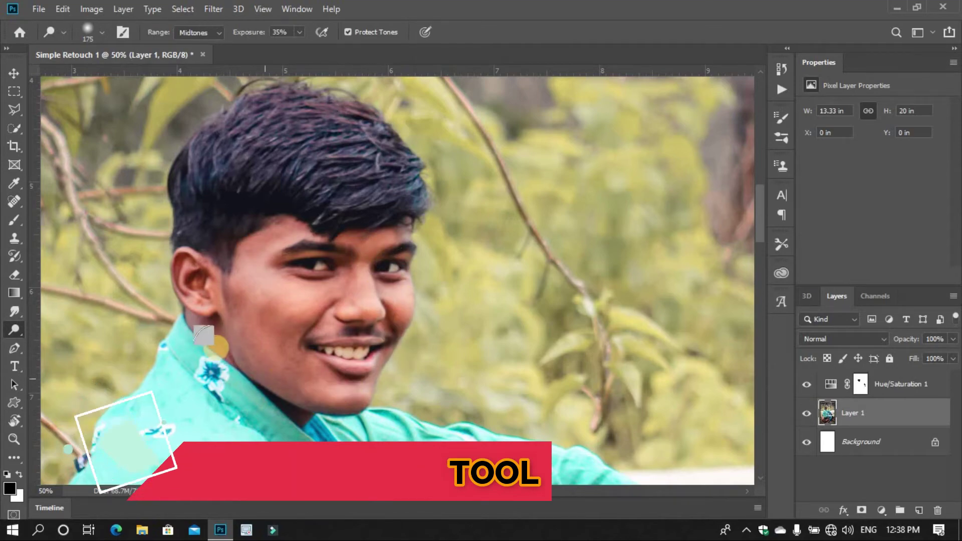
key(ctrl+minus)
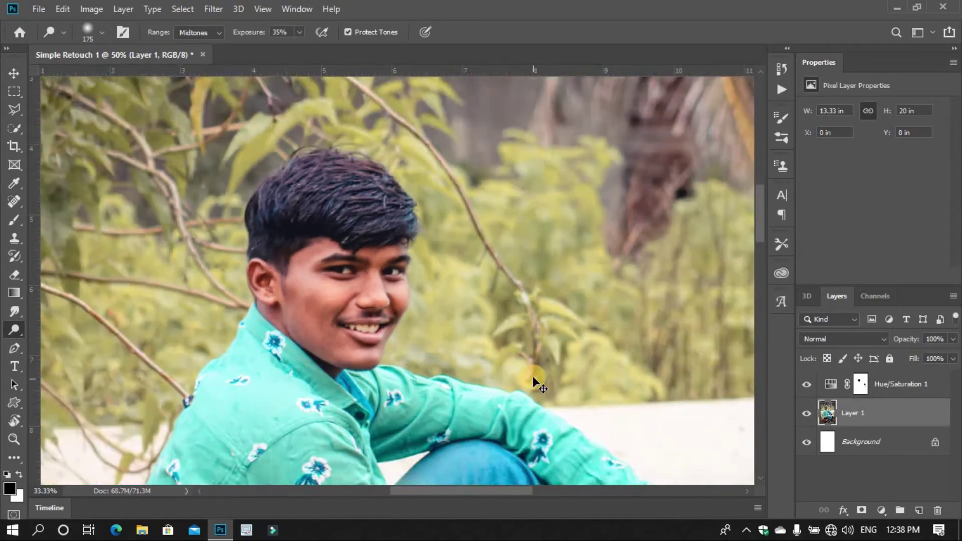
key(ctrl+minus)
key(ctrl+minus)
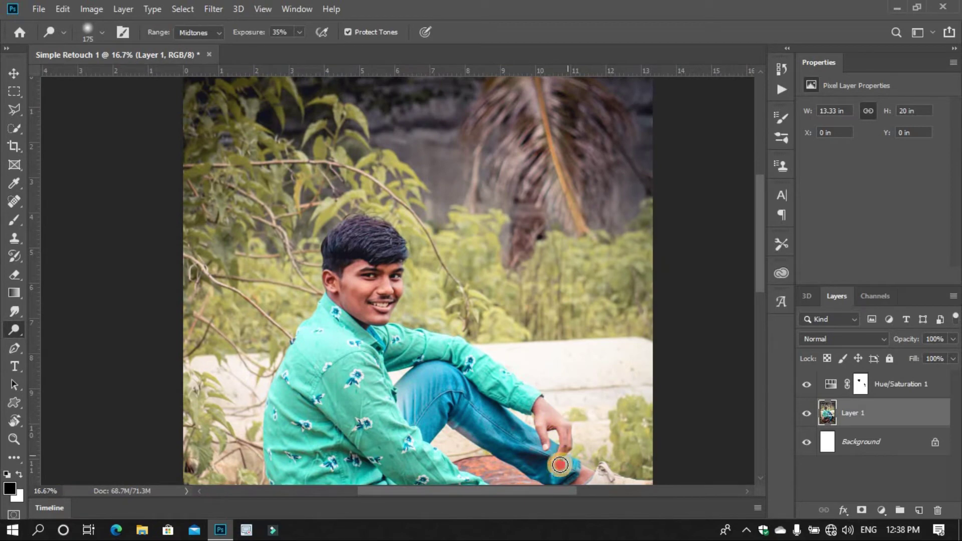
scroll(560, 465, down, 3)
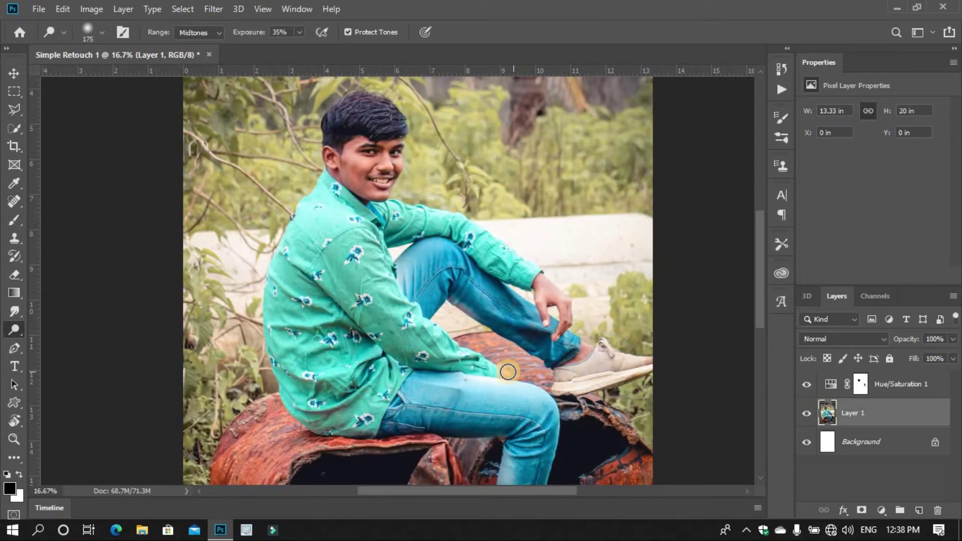
click(14, 74)
key(ctrl+minus)
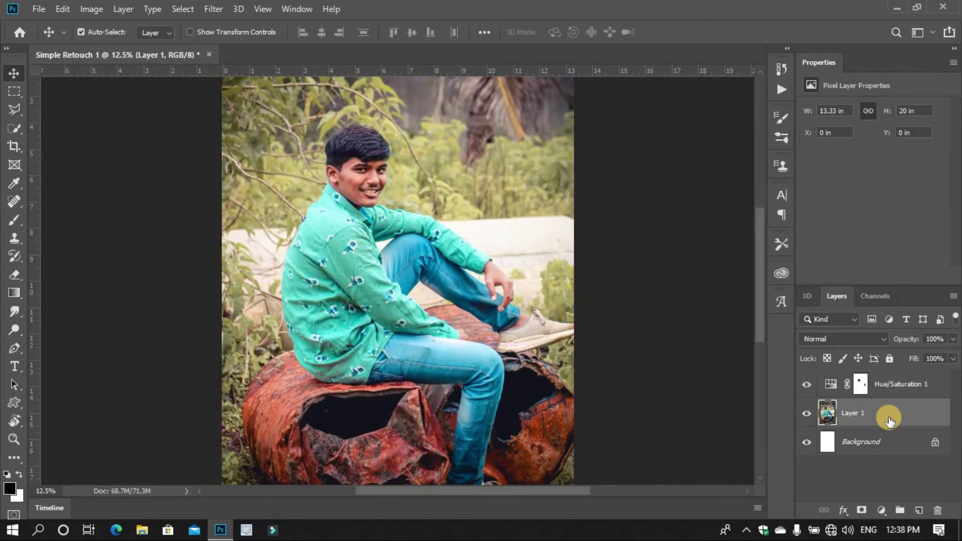
Step: With Hue/Saturation 1 selected, open the '1 leaves' image
click(877, 384)
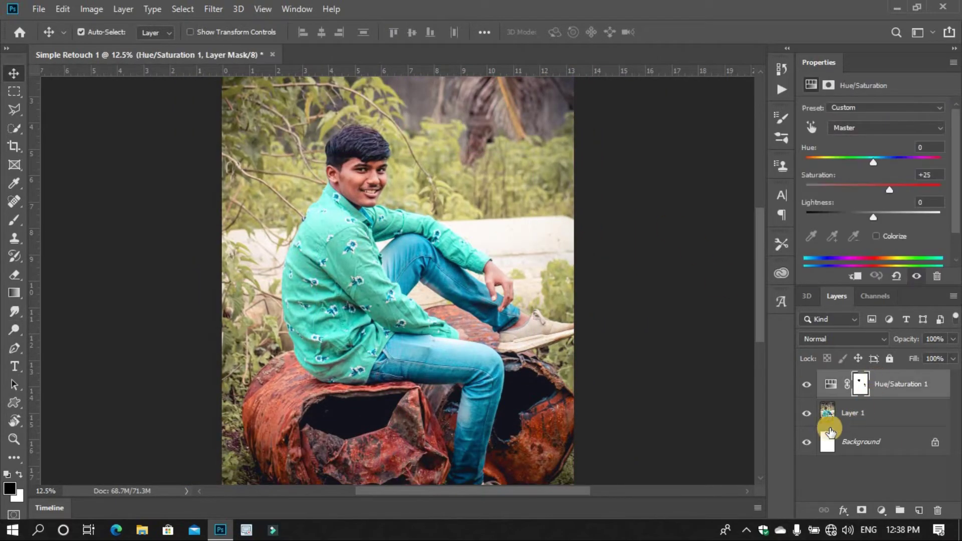
click(31, 9)
click(40, 35)
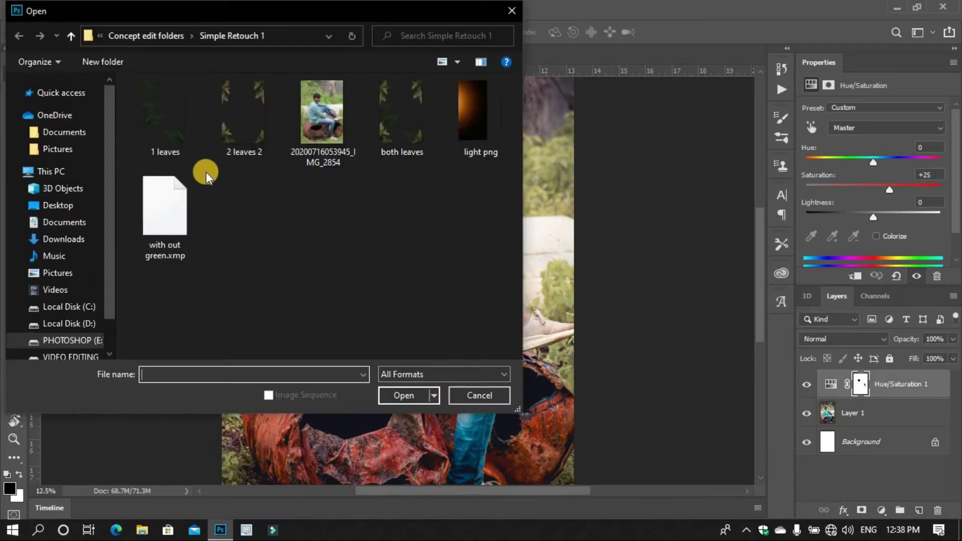
click(166, 125)
click(397, 396)
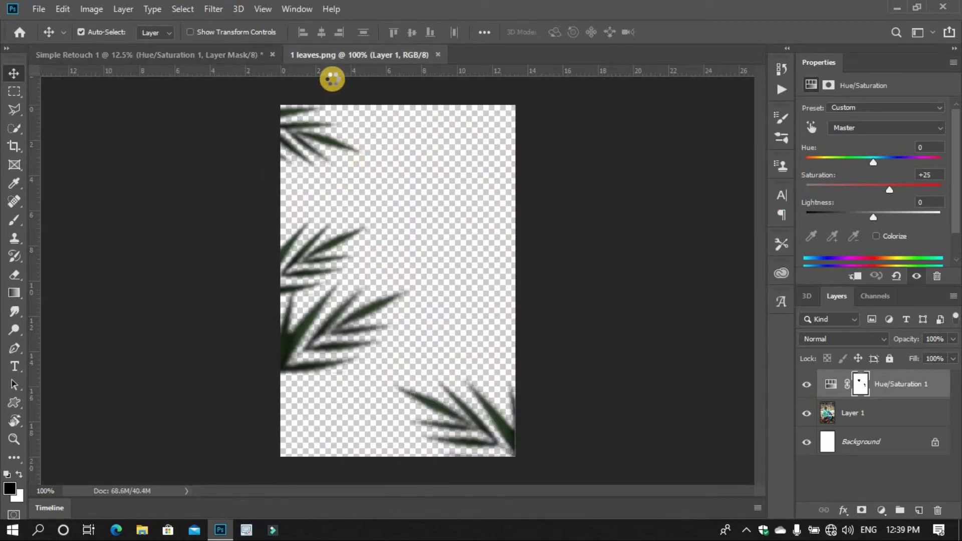
Step: Bring the leaves into the portrait as Layer 2 and align it to the canvas edges
drag(322, 54, 691, 50)
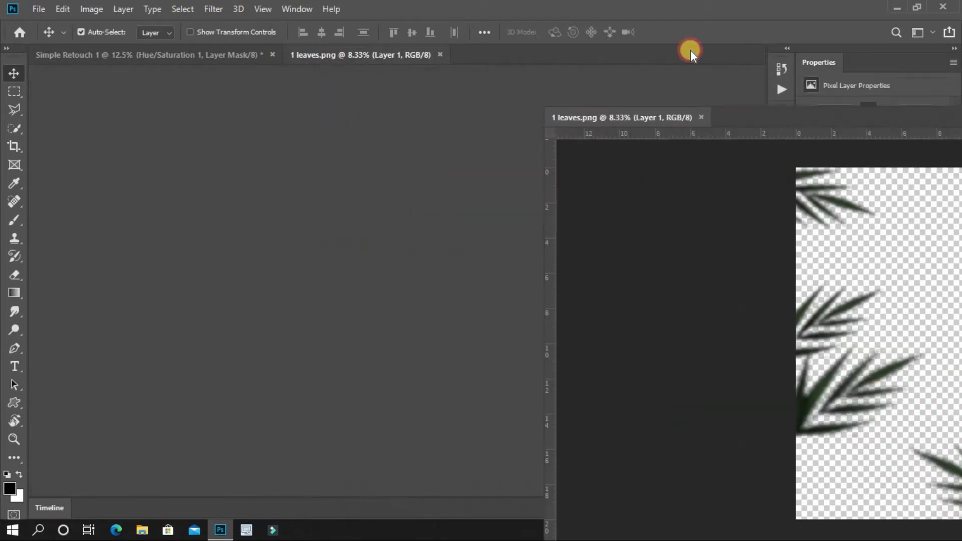
drag(723, 234, 398, 258)
drag(313, 249, 319, 185)
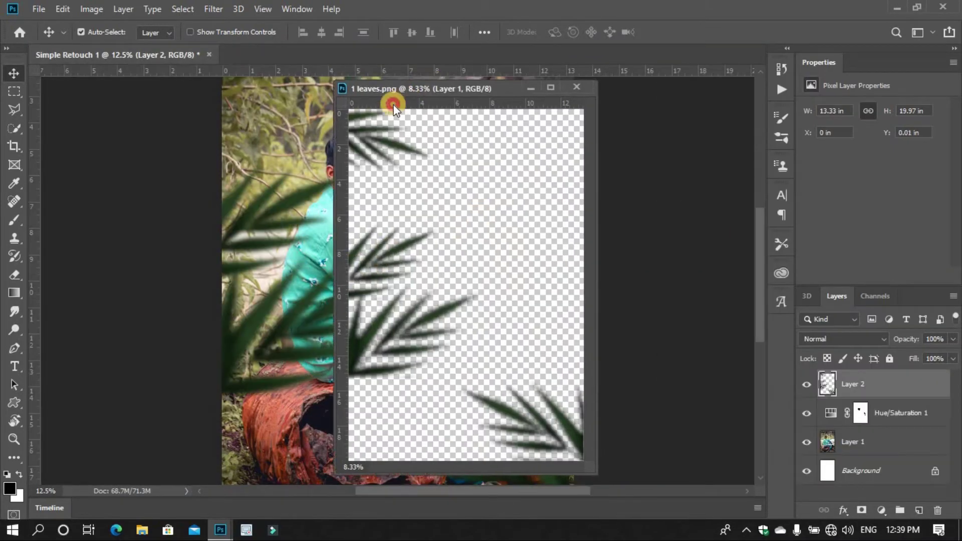
drag(432, 83, 394, 101)
click(545, 105)
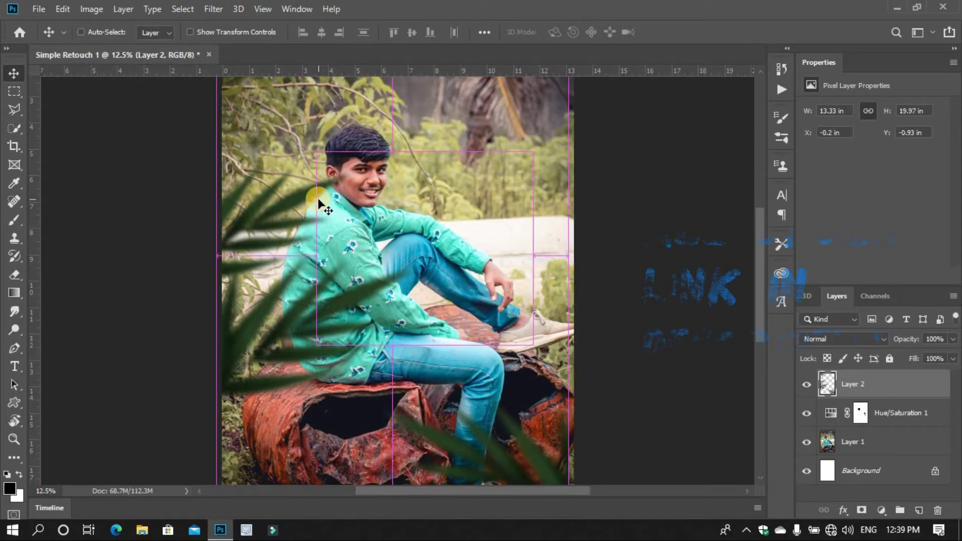
key(ctrl+t)
key(ctrl+minus)
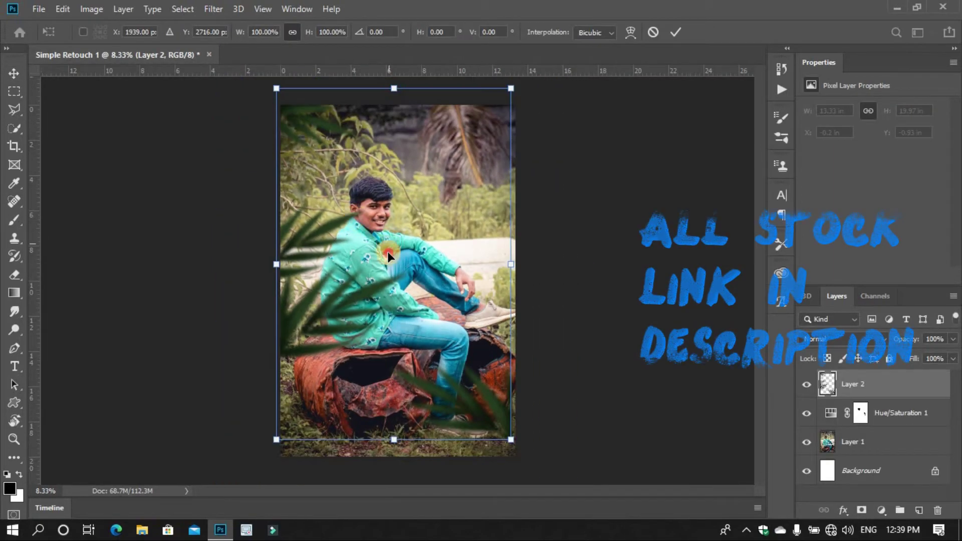
drag(388, 253, 392, 266)
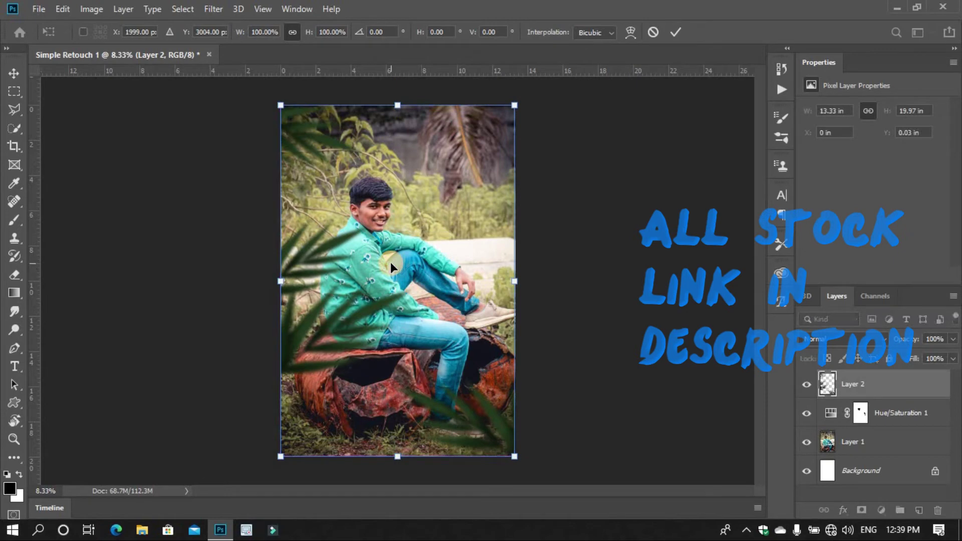
click(672, 36)
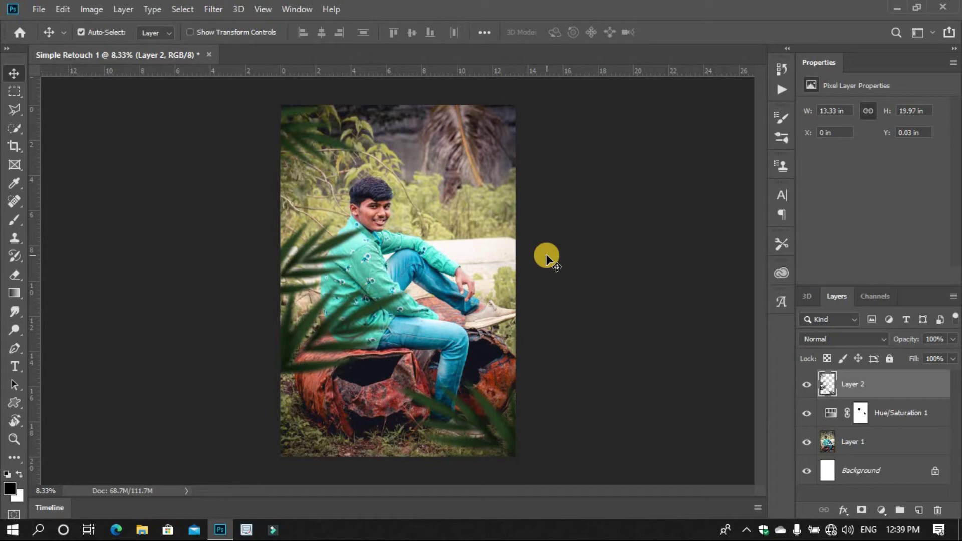
Step: Open the '2 leaves 2' image
click(40, 10)
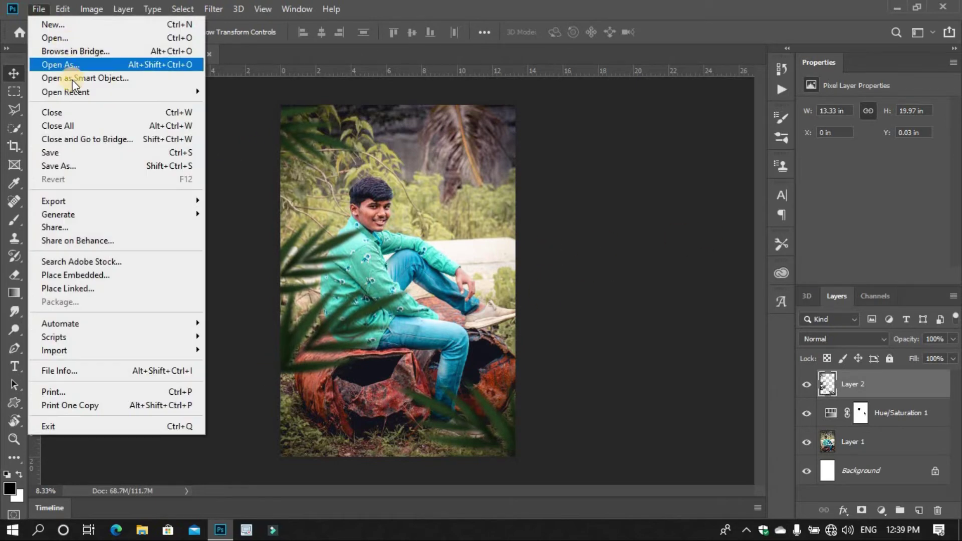
click(76, 41)
click(243, 115)
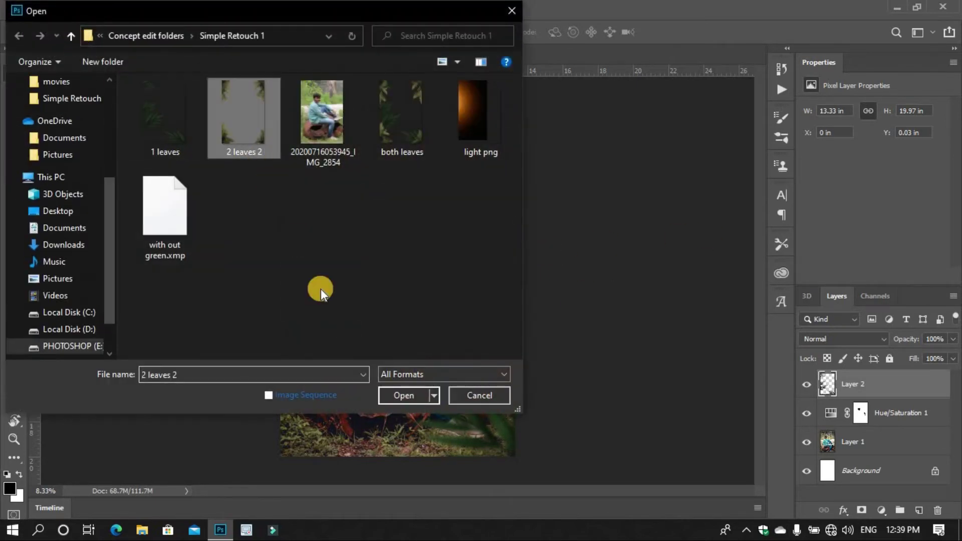
click(404, 395)
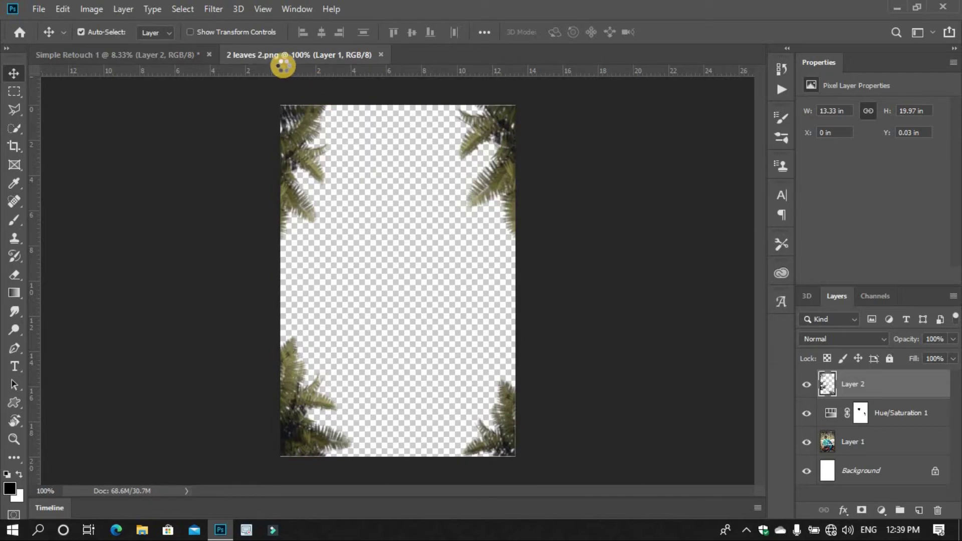
Step: Add these leaves as Layer 3 aligned to the canvas edges, then reselect Hue/Saturation 1
drag(282, 59, 406, 80)
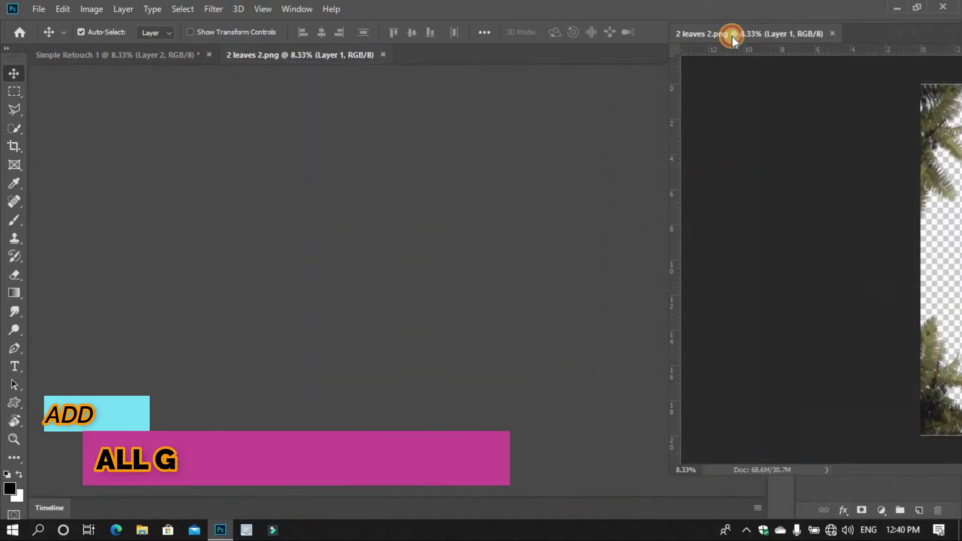
drag(465, 79, 300, 55)
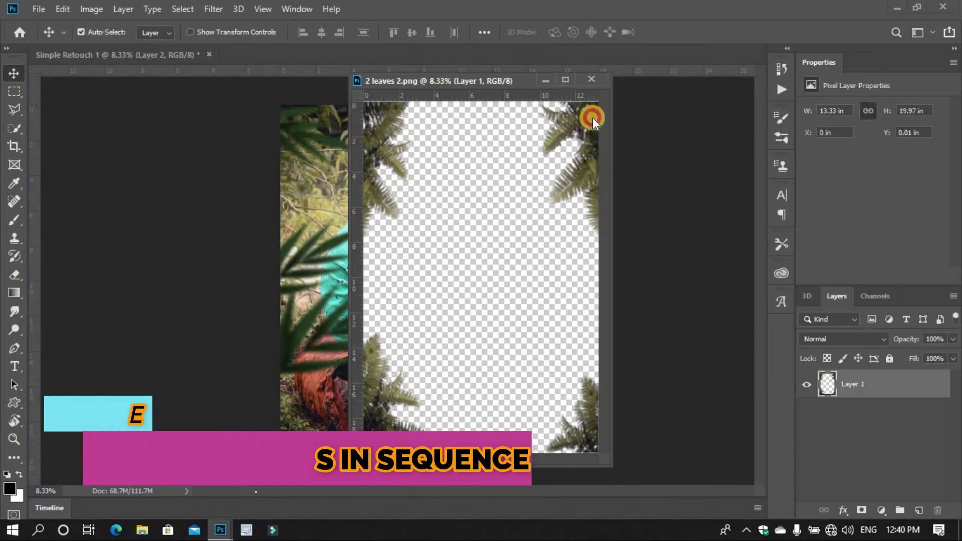
drag(504, 104, 622, 210)
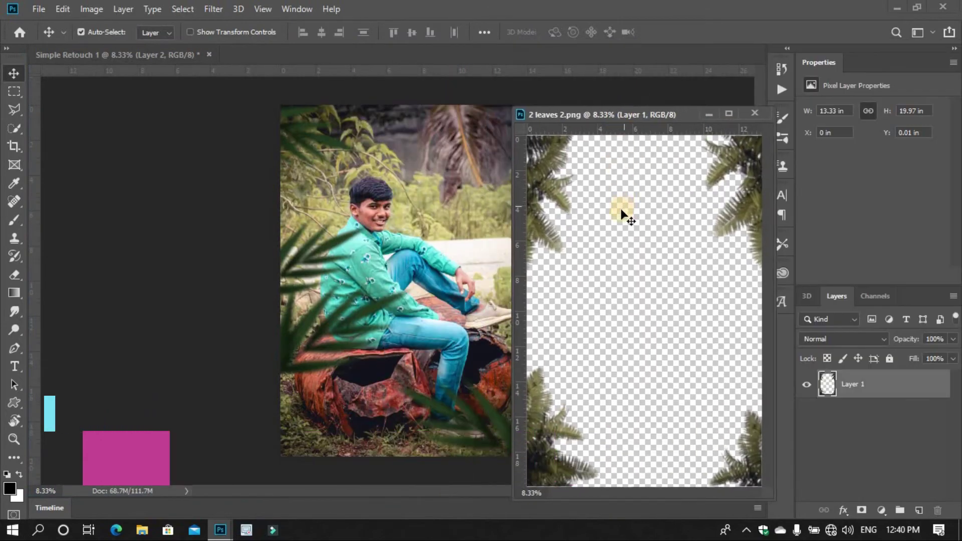
drag(545, 193, 528, 164)
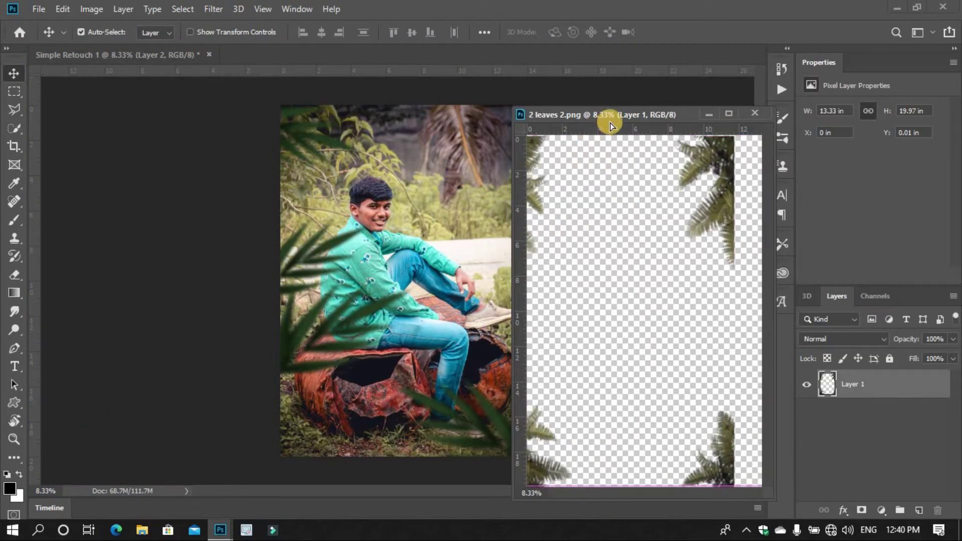
drag(610, 125, 678, 121)
click(706, 116)
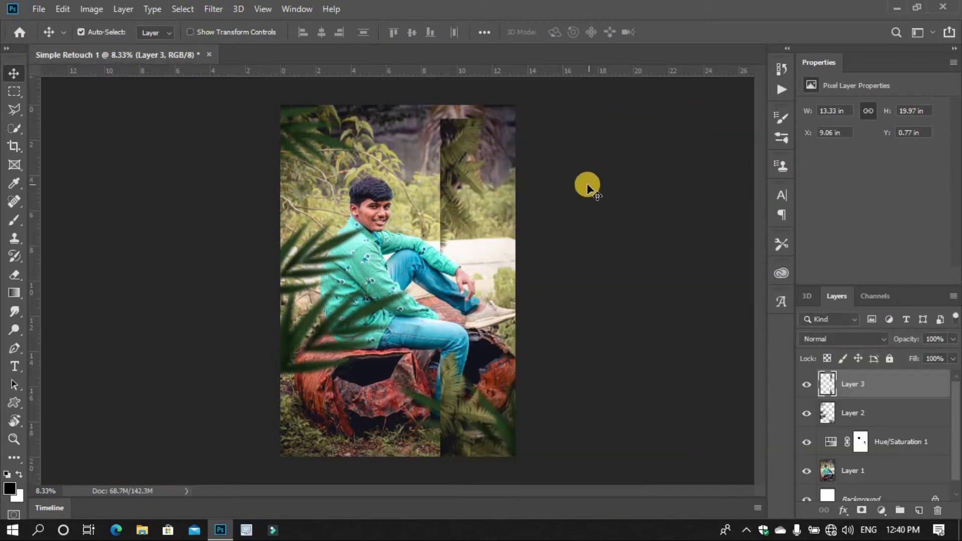
key(ctrl+t)
drag(581, 209, 426, 202)
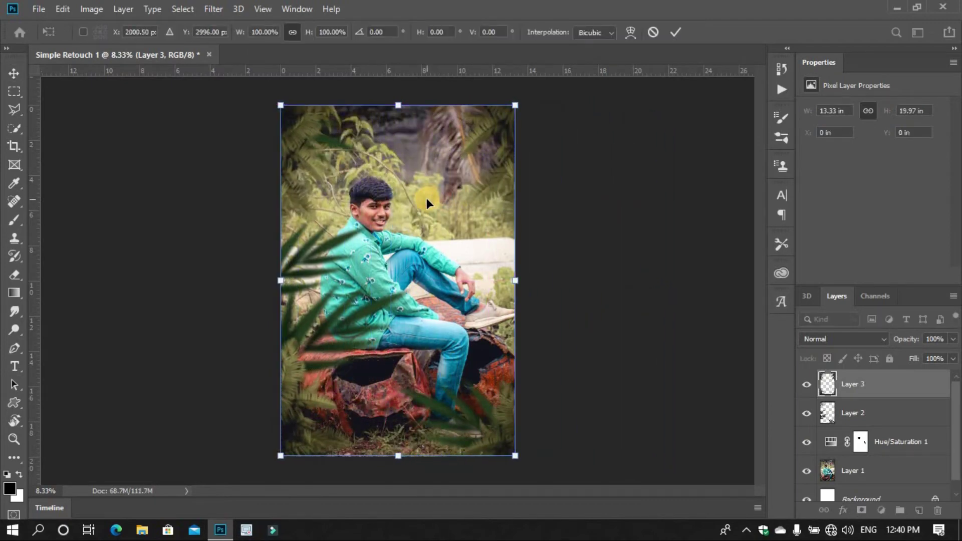
click(675, 32)
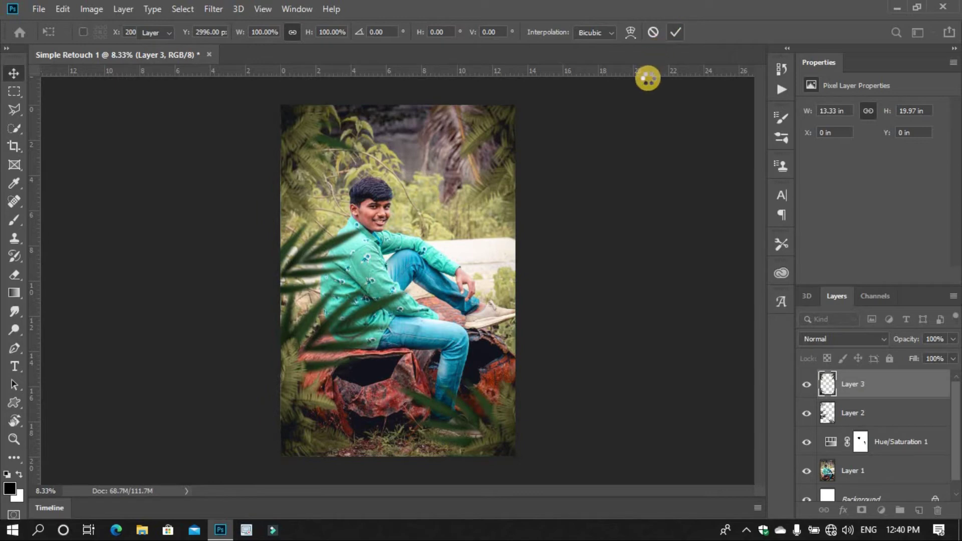
click(902, 440)
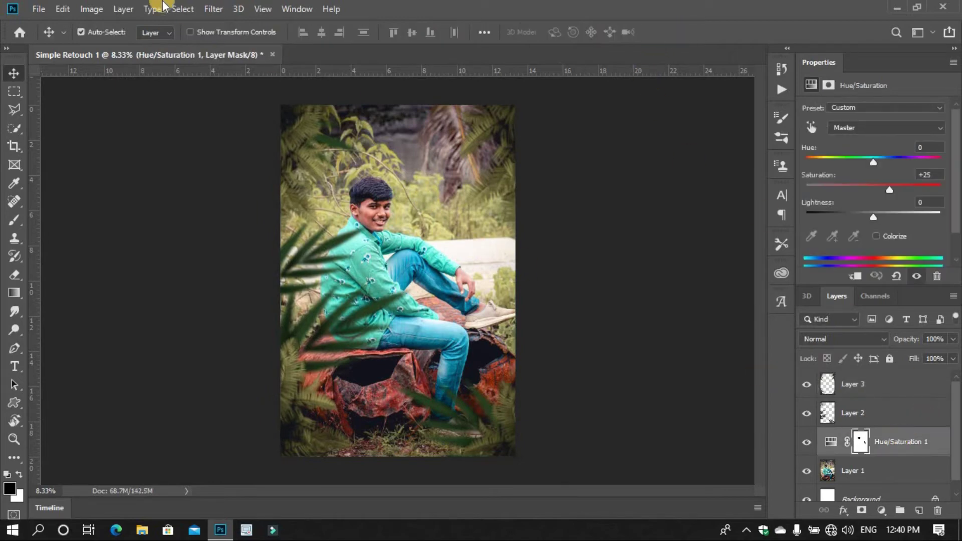
click(27, 10)
Step: Open 'light png' and drag it into the portrait as Layer 4
click(64, 36)
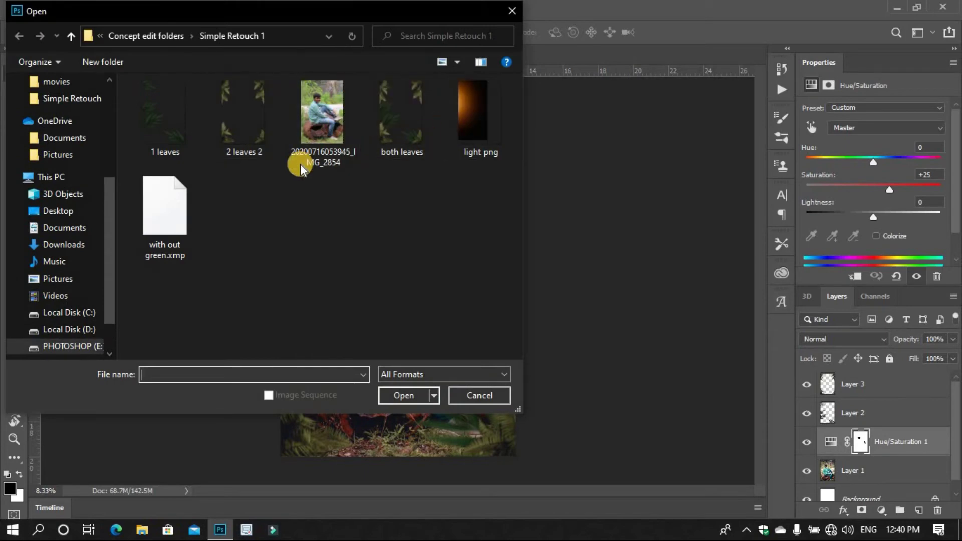
click(466, 120)
click(404, 396)
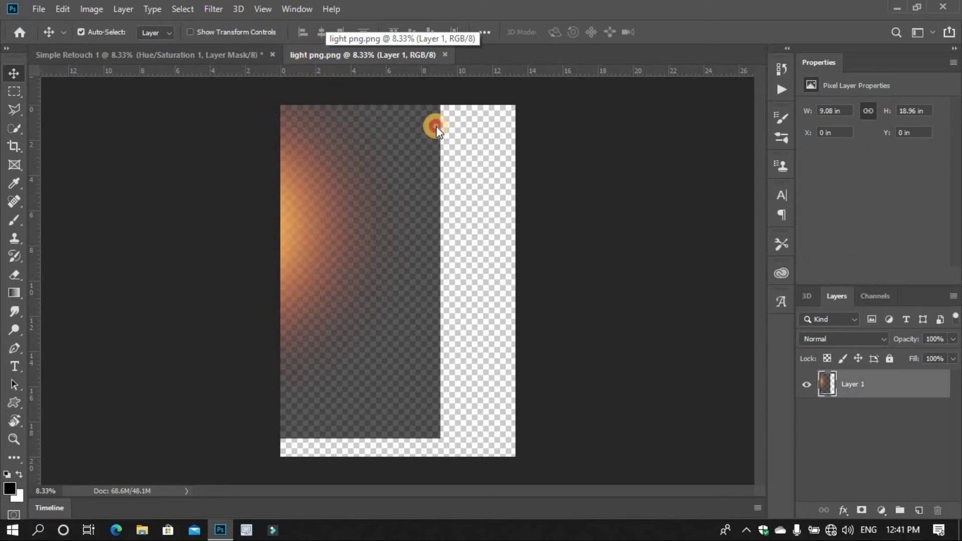
mouse_move(436, 128)
mouse_down()
mouse_move(447, 74)
mouse_move(712, 110)
mouse_up()
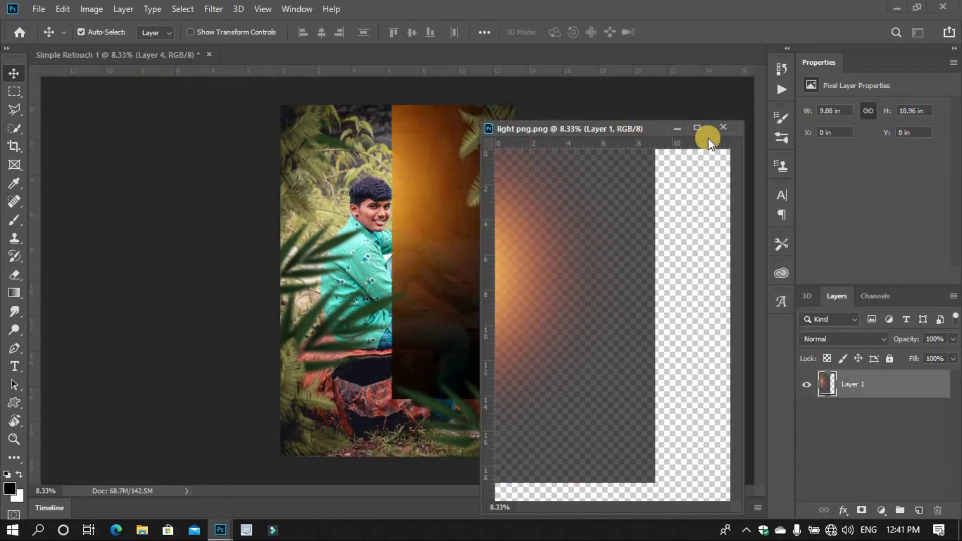
click(723, 127)
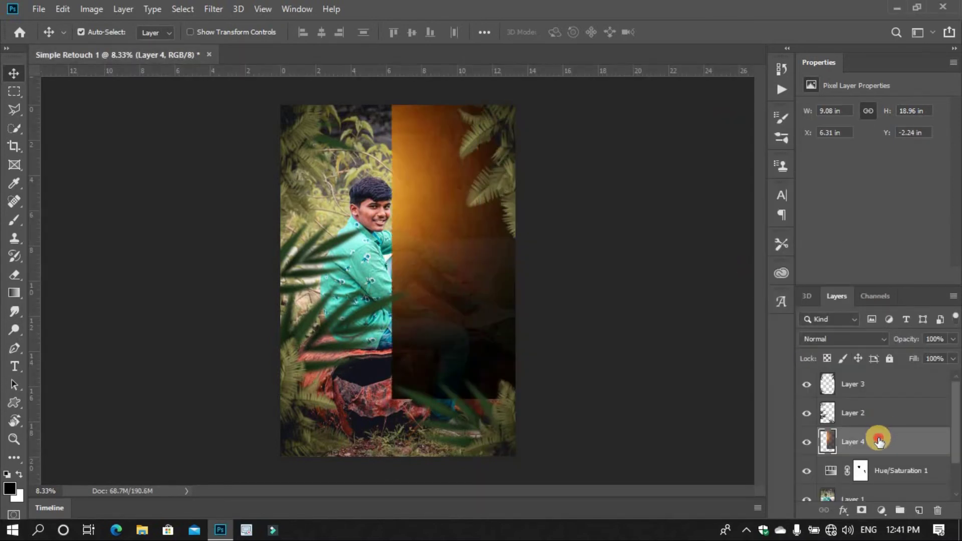
Step: Move Layer 4 to the top, shift it left in Screen blend mode, then reselect Hue/Saturation 1
drag(878, 440, 882, 377)
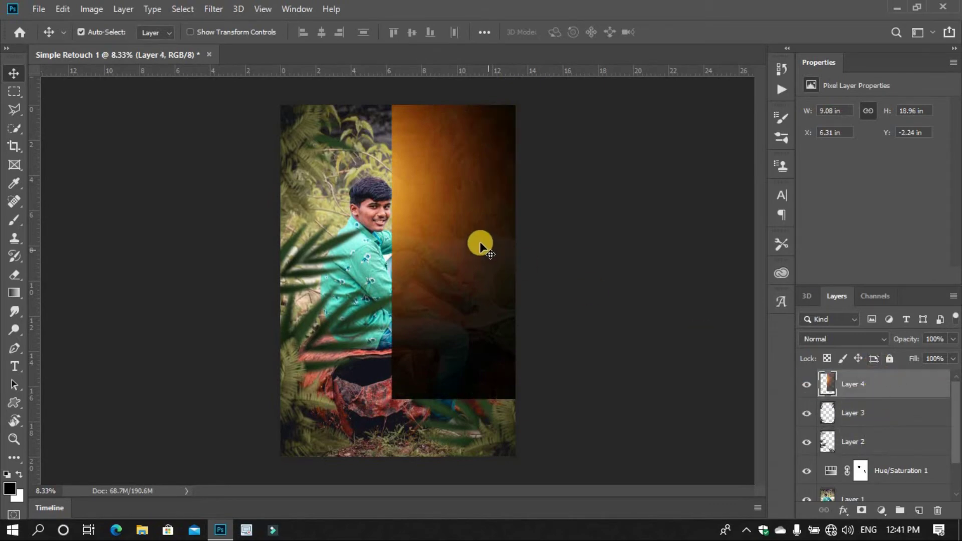
key(ctrl+t)
mouse_move(470, 244)
mouse_down()
mouse_move(447, 272)
mouse_move(359, 281)
mouse_up()
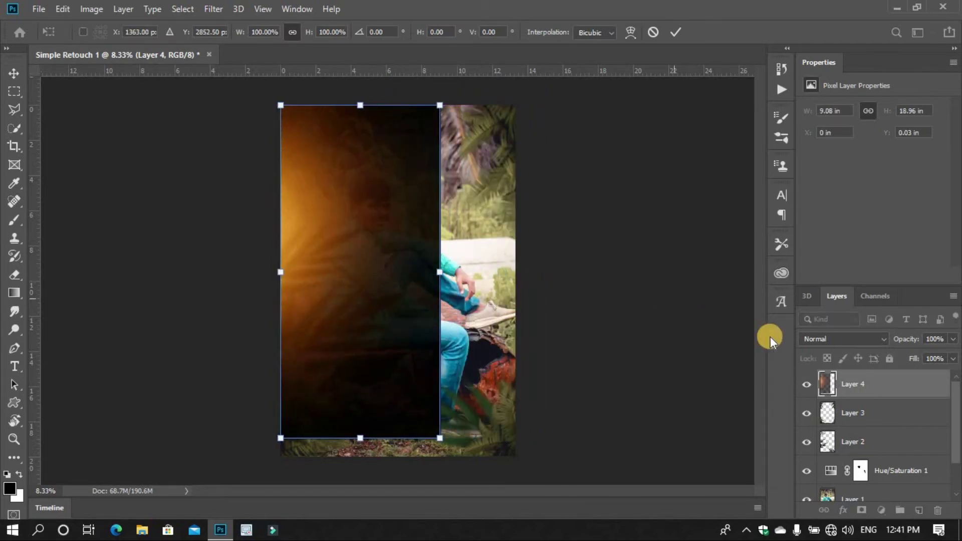
click(815, 339)
click(805, 288)
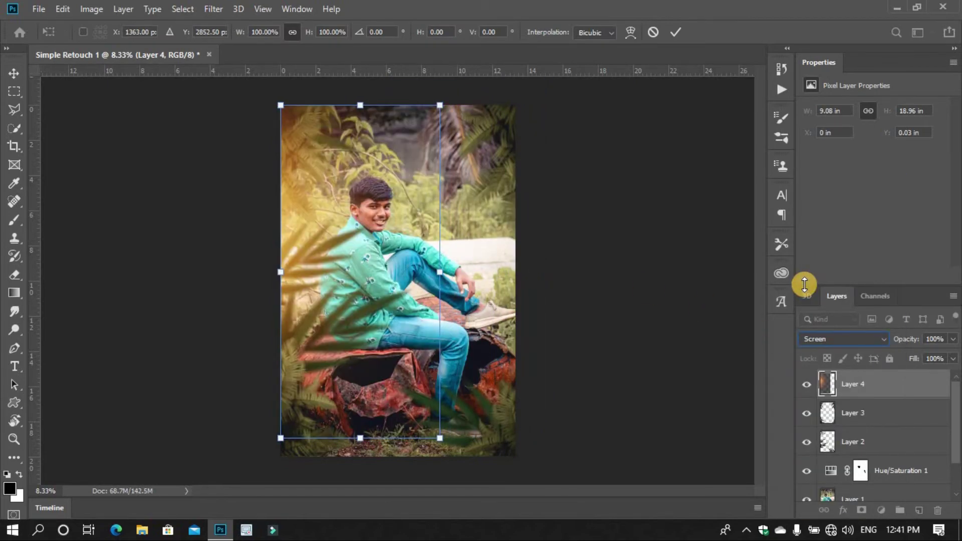
click(671, 31)
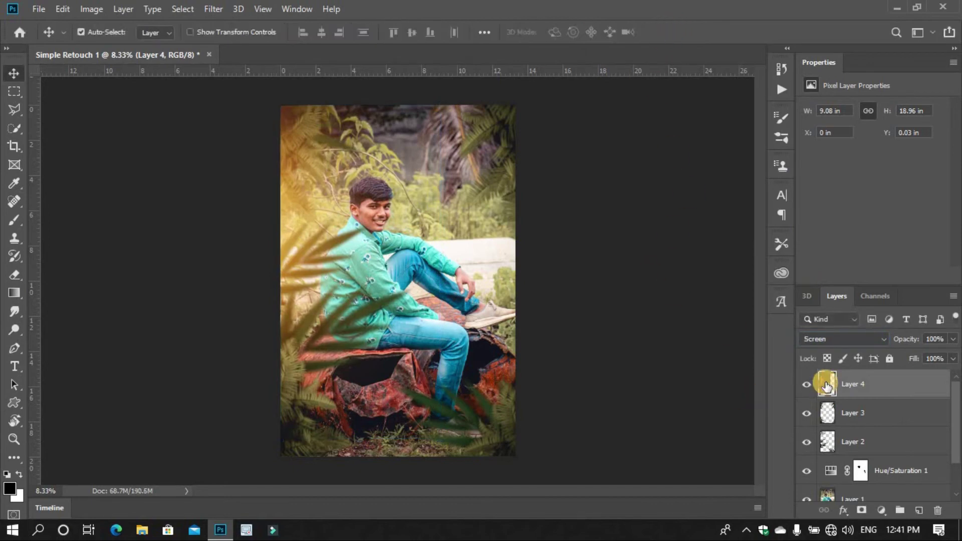
click(894, 479)
Step: Open 'logo new 2020 123' from the E: drive and add it to the portrait as Layer 5
click(39, 9)
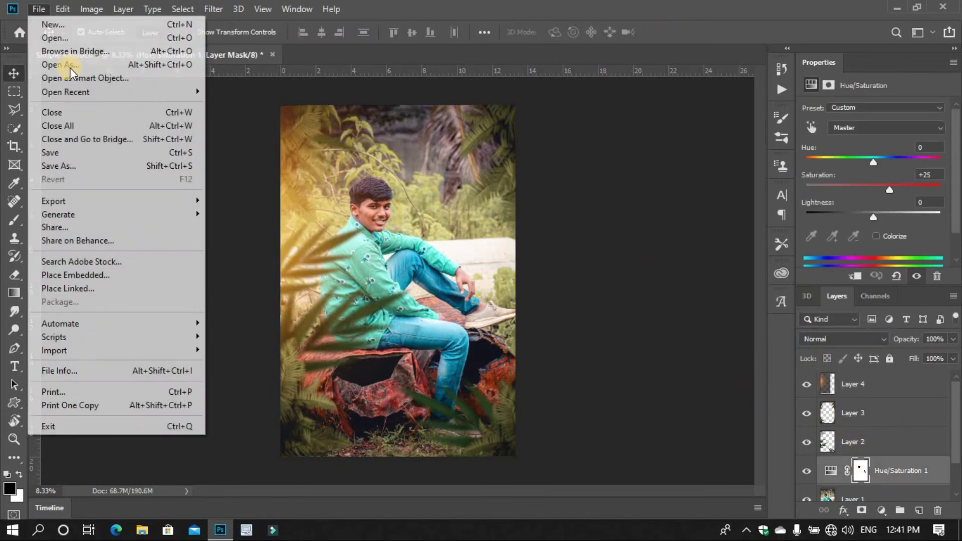
click(70, 30)
scroll(73, 193, down, 2)
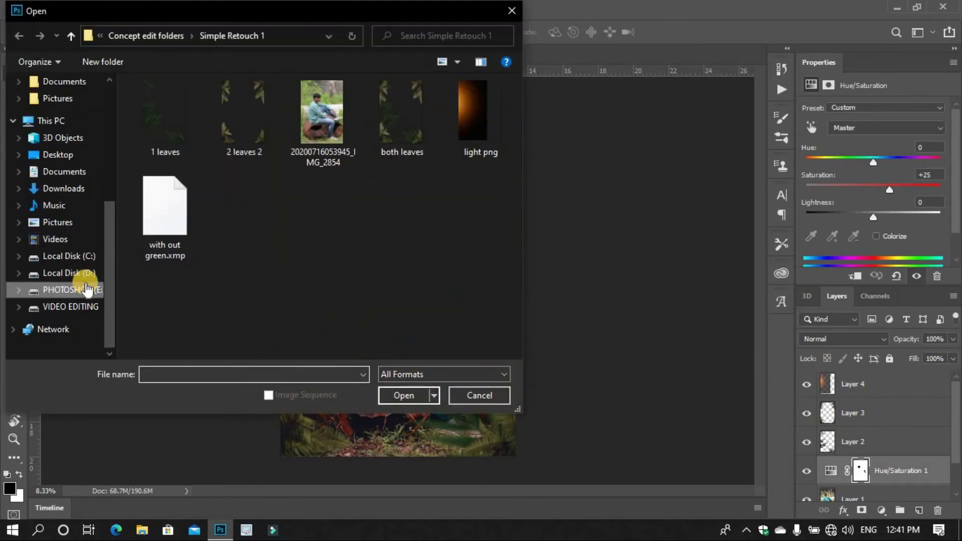
click(83, 288)
scroll(183, 248, down, 5)
click(238, 193)
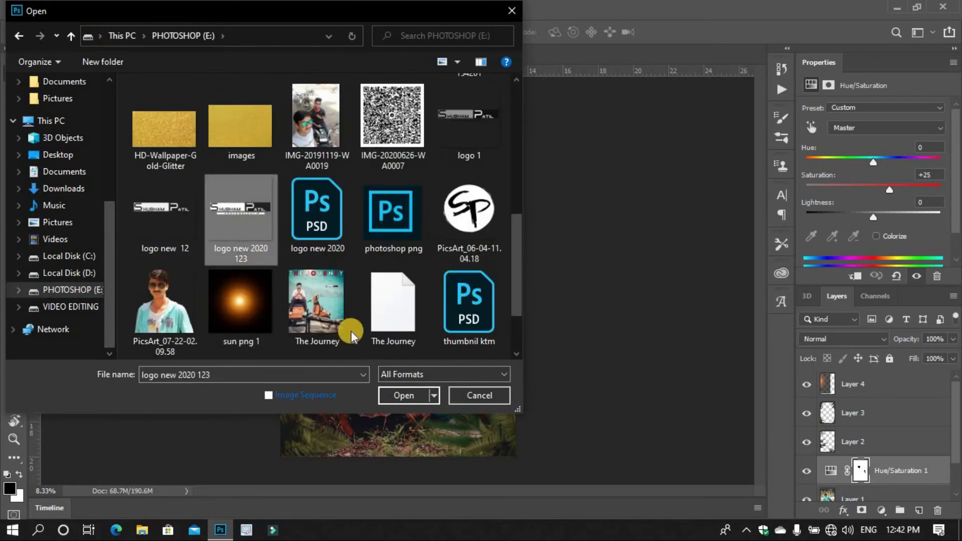
click(408, 393)
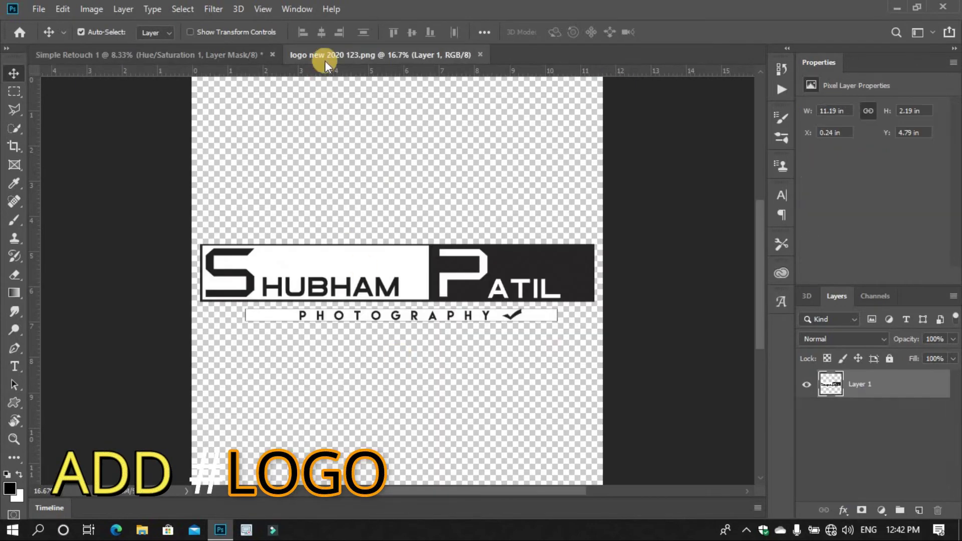
mouse_move(326, 57)
mouse_down()
mouse_move(718, 73)
mouse_move(437, 71)
mouse_move(830, 70)
mouse_up()
drag(785, 273, 484, 217)
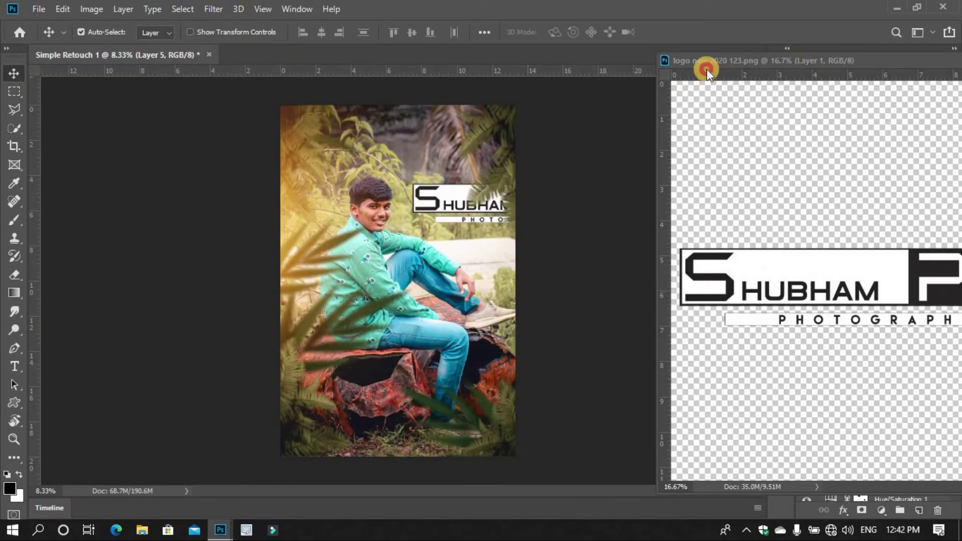
drag(707, 69, 445, 120)
click(823, 111)
Step: Scale the logo down and place it just right of the subject's head
key(ctrl+t)
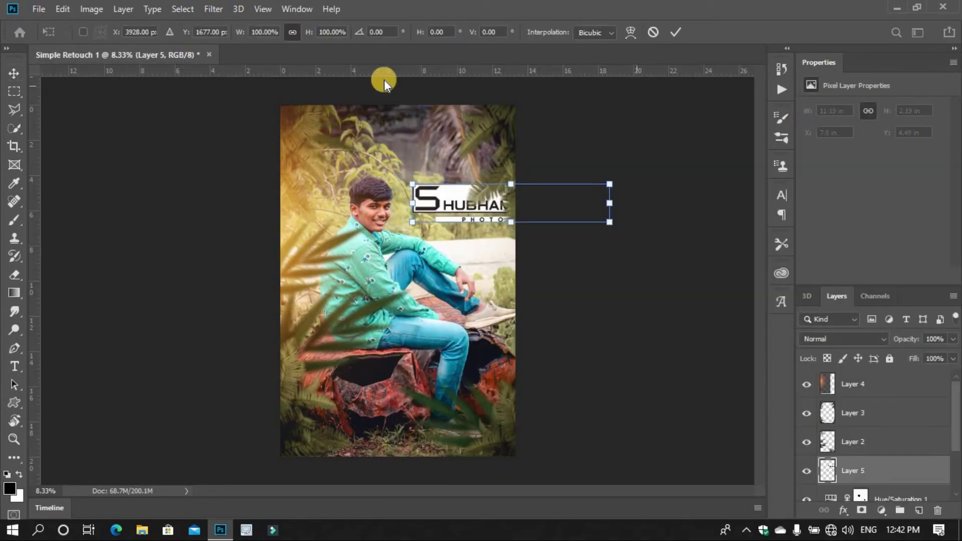
drag(305, 37, 260, 32)
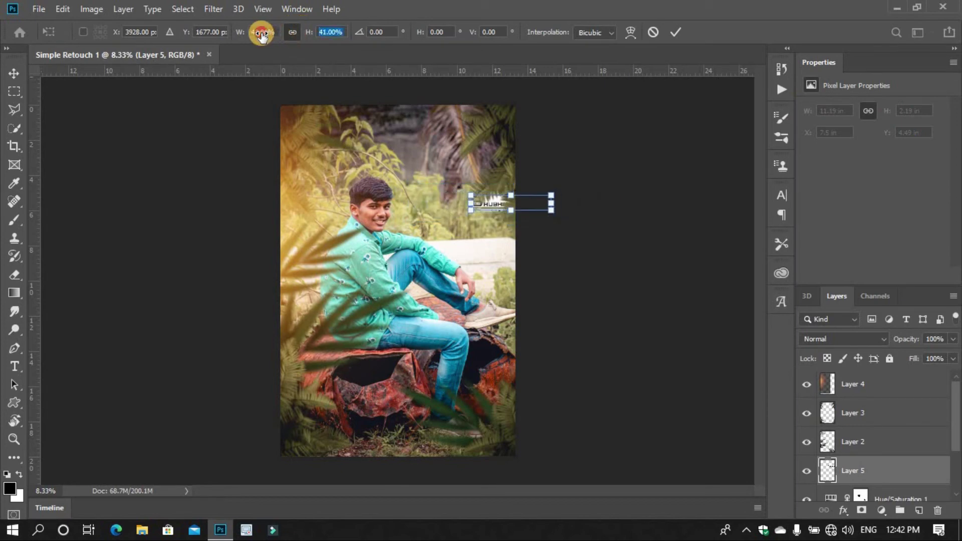
drag(521, 202, 480, 208)
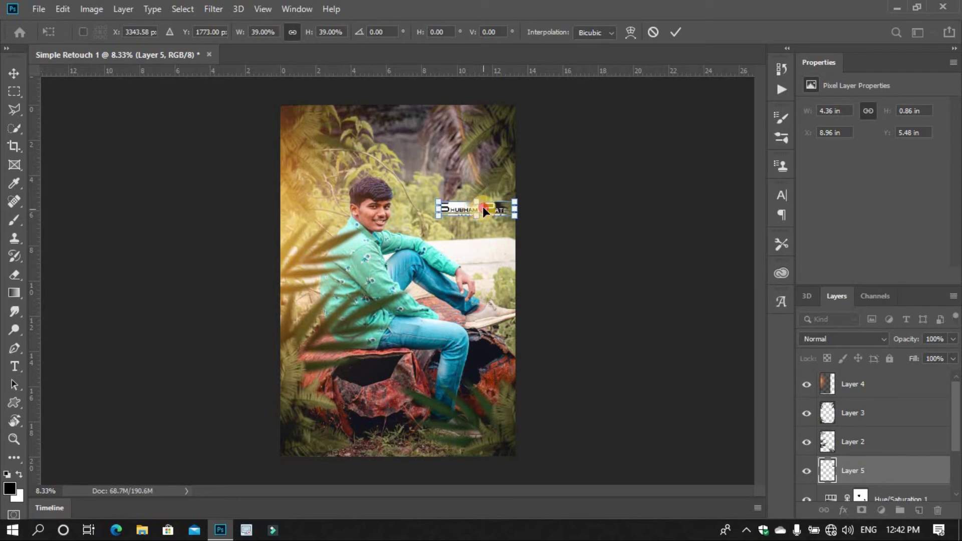
drag(484, 213, 479, 206)
text(35)
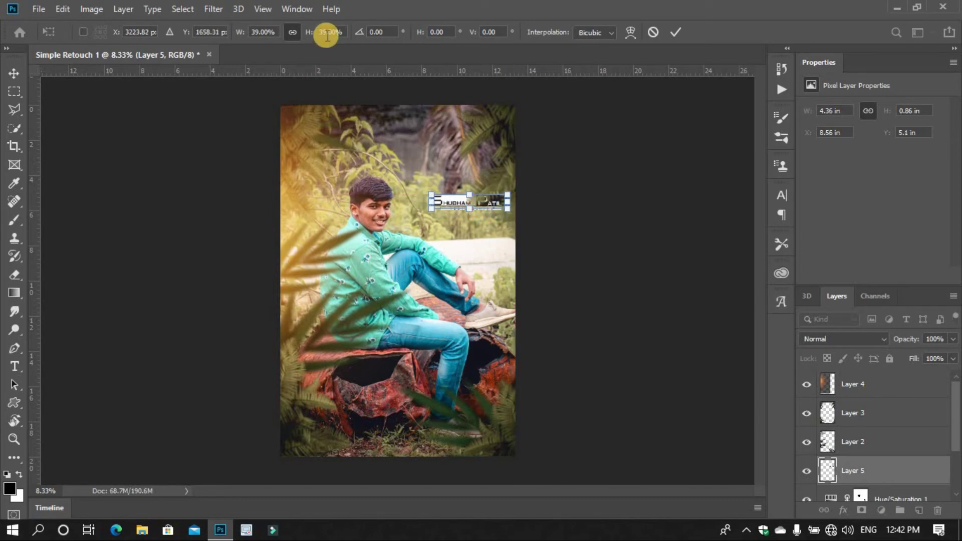
scroll(333, 34, down, 4)
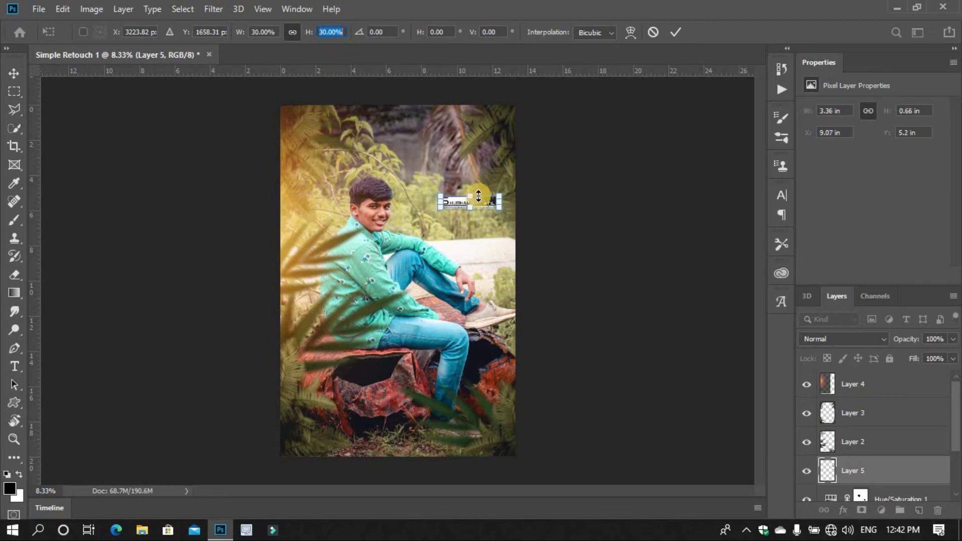
key(Down)
key(Down)
key(Down)
key(Down)
key(Down)
key(Down)
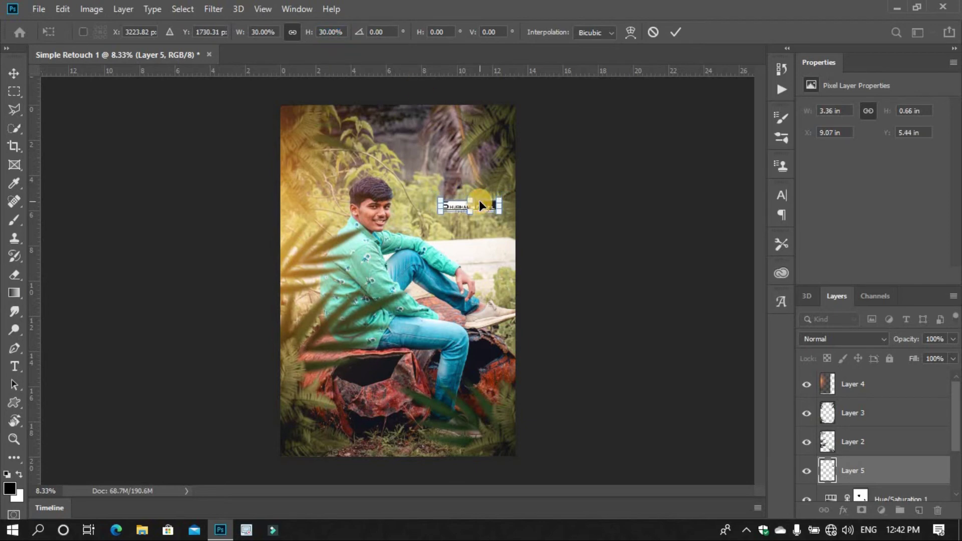
key(Right)
key(Right)
key(Right)
key(Right)
key(Right)
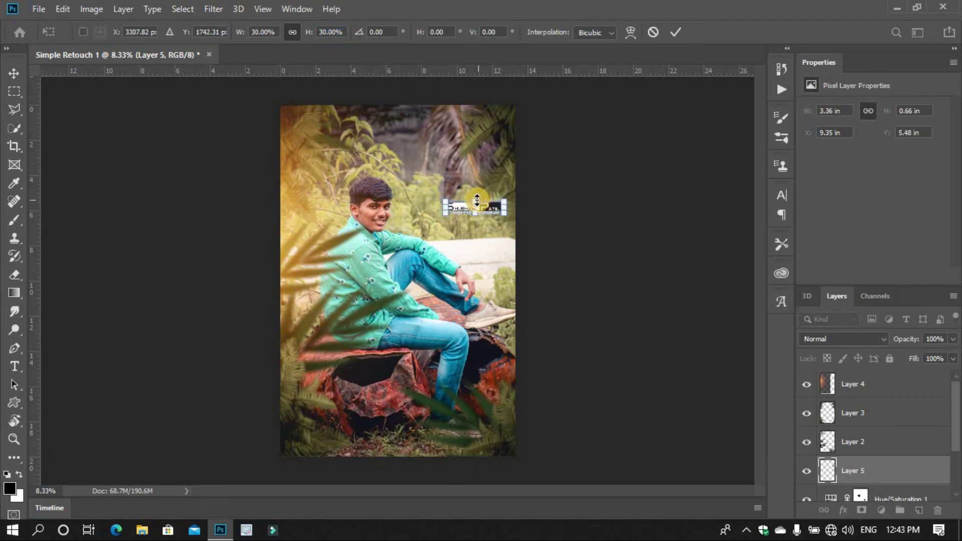
click(673, 31)
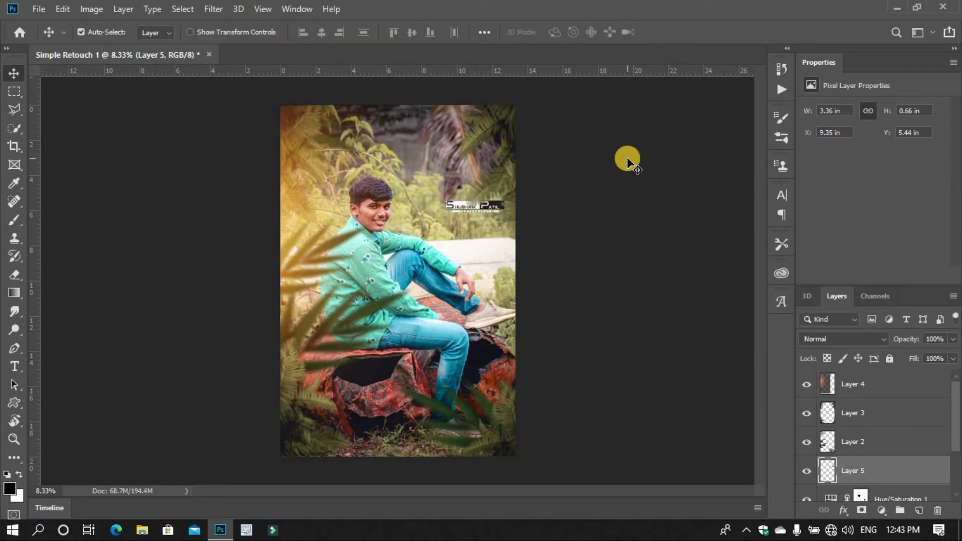
Step: Nudge the placed logo slightly lower with the arrow keys
key(Down)
key(Down)
key(Down)
key(Down)
key(Down)
key(Down)
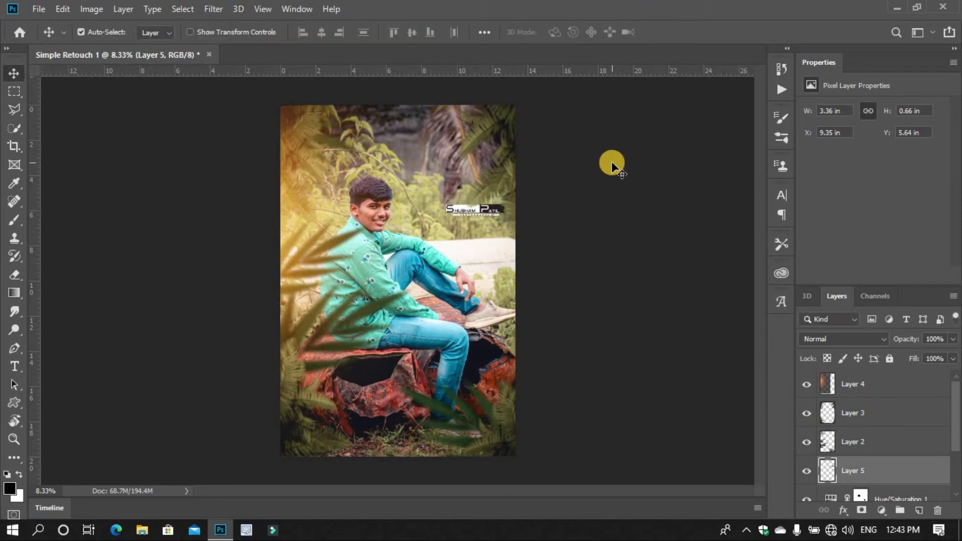
key(Down)
key(Left)
key(Down)
key(Down)
key(Up)
key(Up)
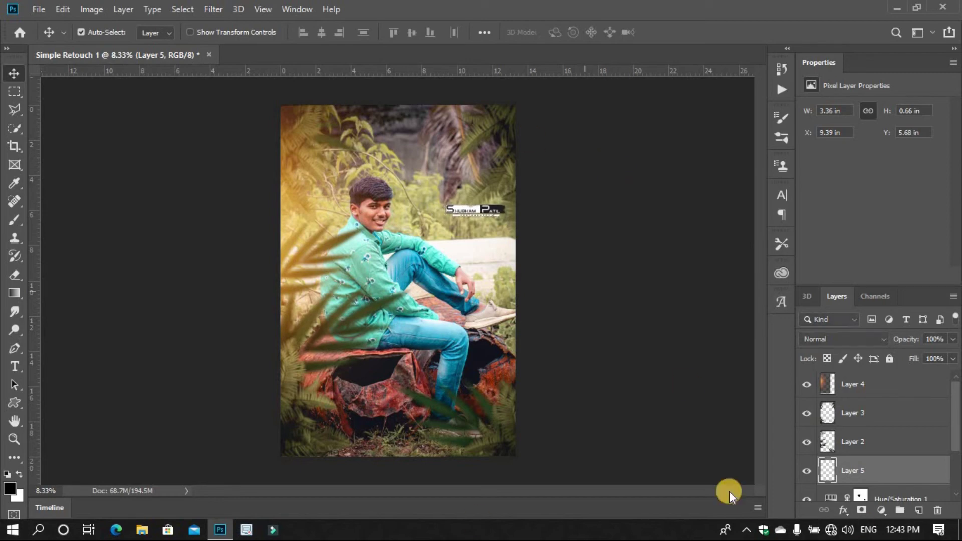
scroll(880, 417, down, 3)
Step: On the Background layer, extend the crop beyond the photo and even out the left border
click(855, 487)
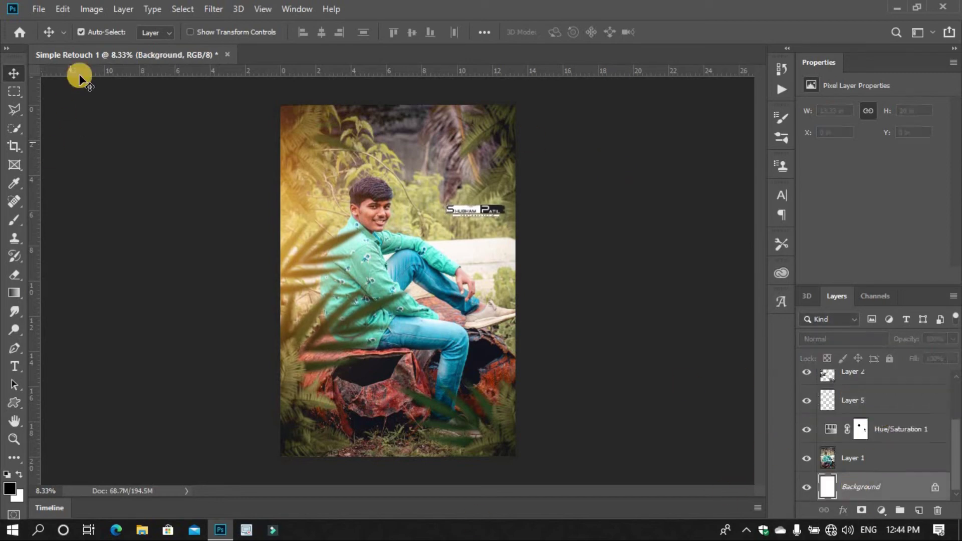
click(17, 147)
drag(280, 105, 275, 101)
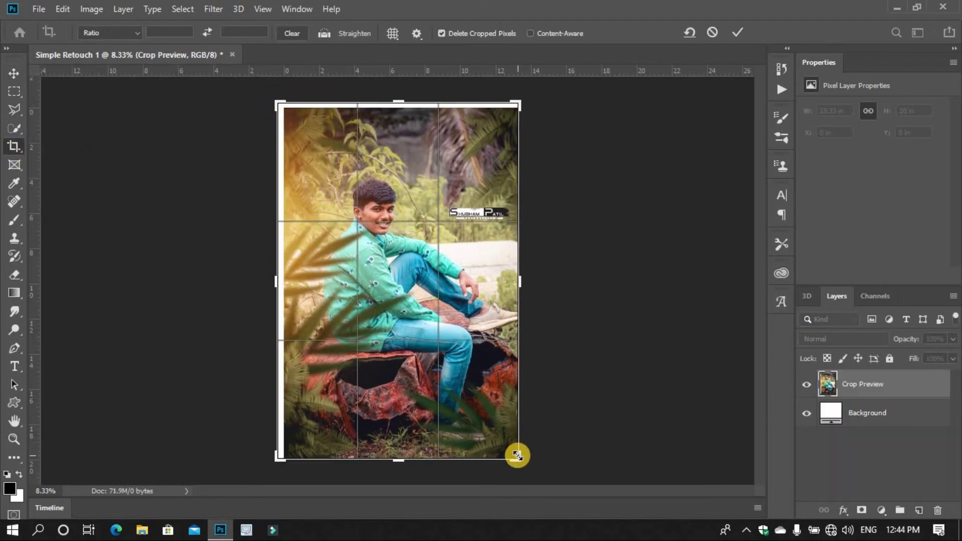
drag(519, 456, 520, 459)
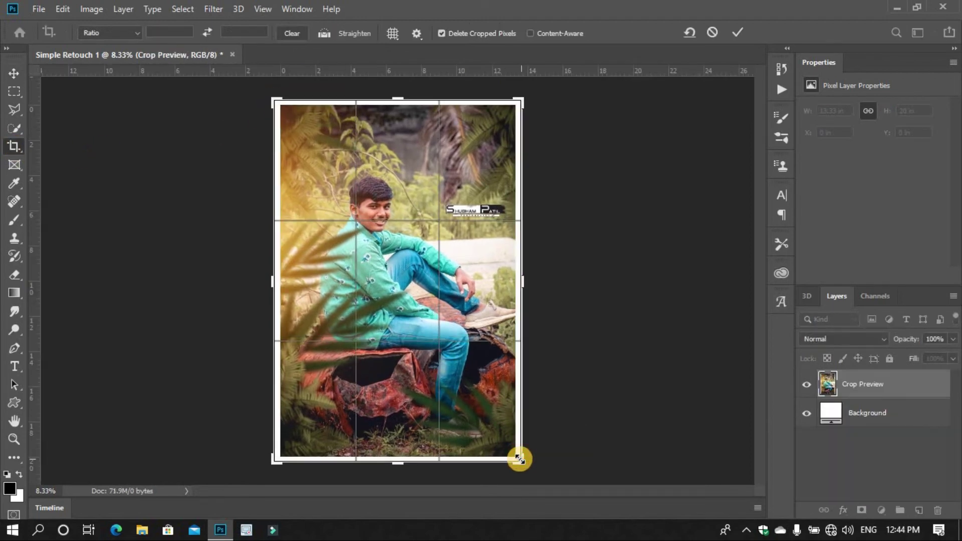
scroll(306, 448, up, 3)
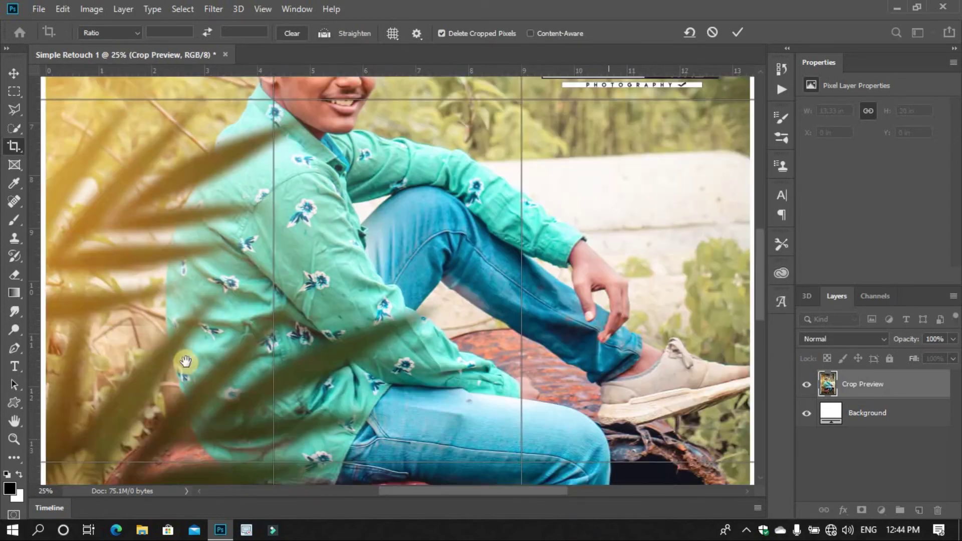
drag(182, 365, 357, 289)
drag(371, 238, 374, 239)
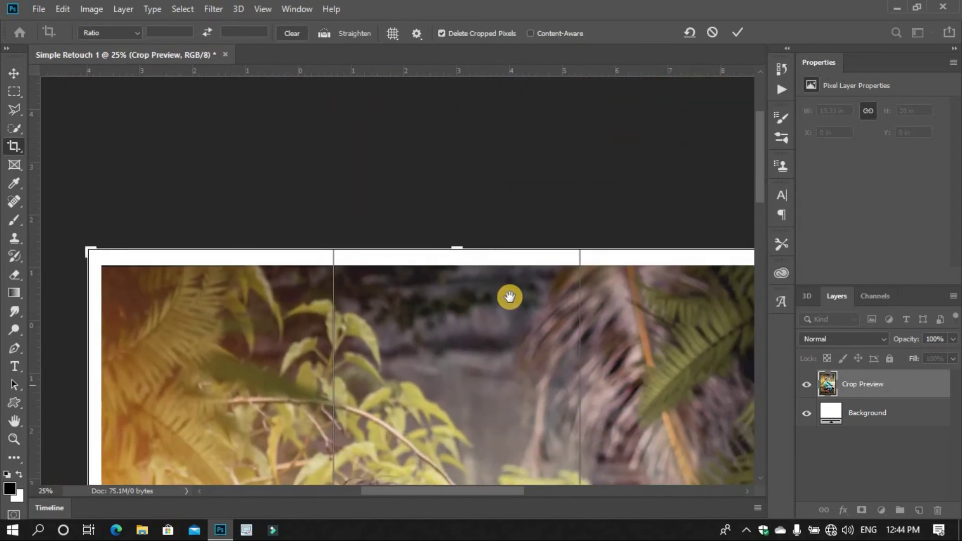
Step: Match the right and bottom border widths, apply the crop, and view the whole bordered photo
drag(510, 297, 285, 122)
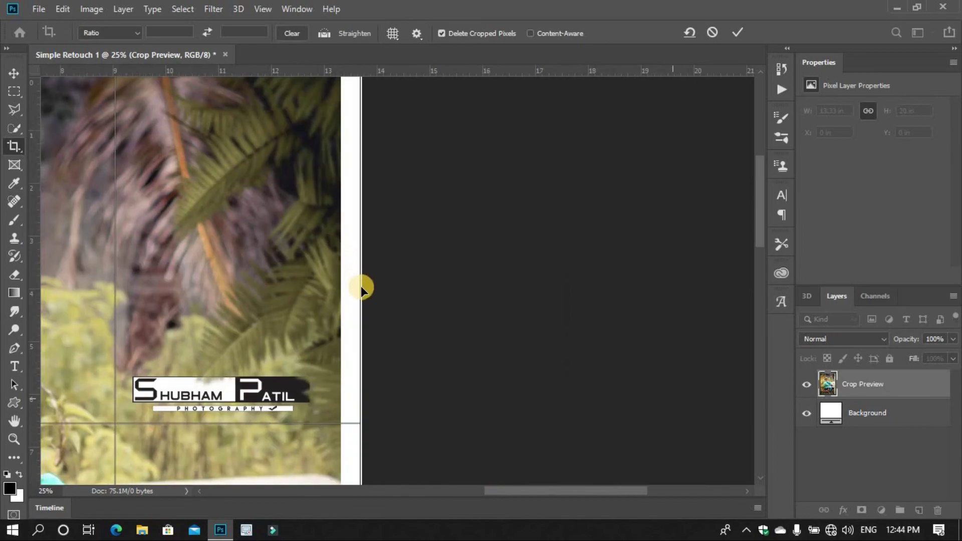
drag(362, 315, 356, 326)
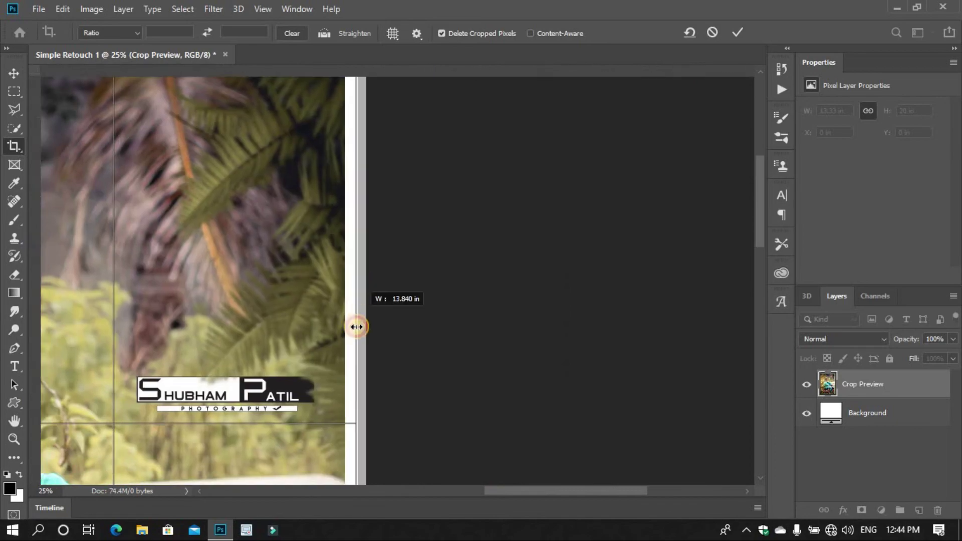
scroll(356, 354, down, 5)
scroll(397, 307, down, 5)
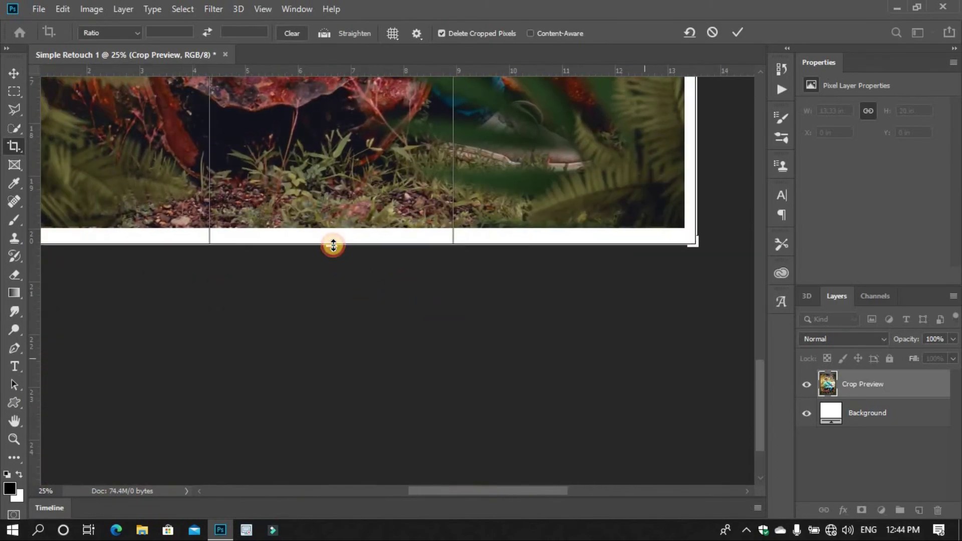
drag(333, 245, 334, 242)
click(737, 33)
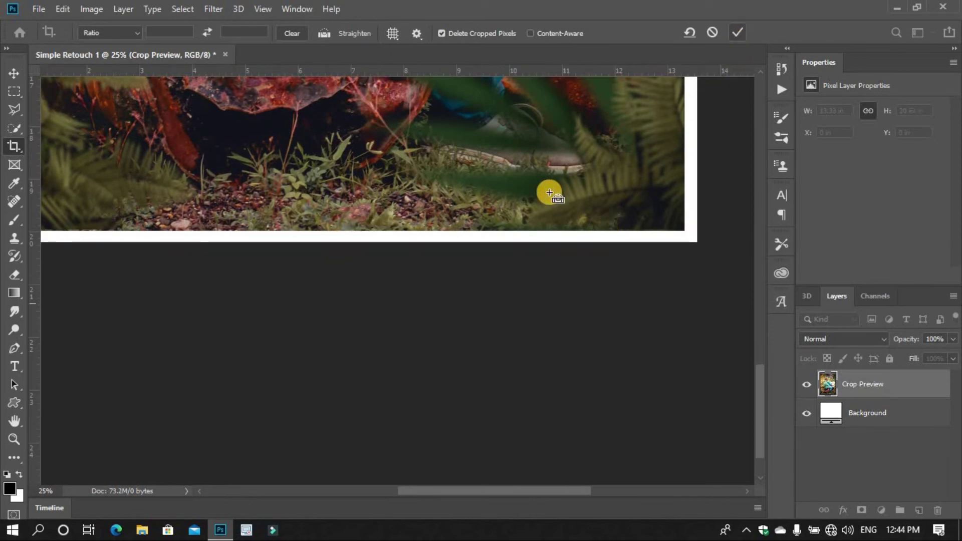
key(ctrl+minus)
key(Return)
key(ctrl+minus)
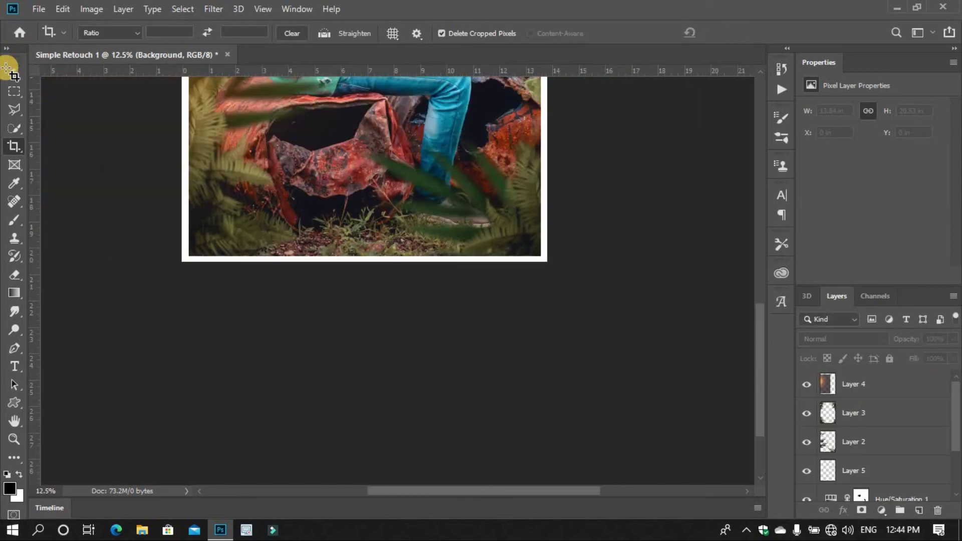
key(ctrl+minus)
key(ctrl+minus)
click(15, 73)
Step: Re-crop to even out the top border width
key(ctrl+plus)
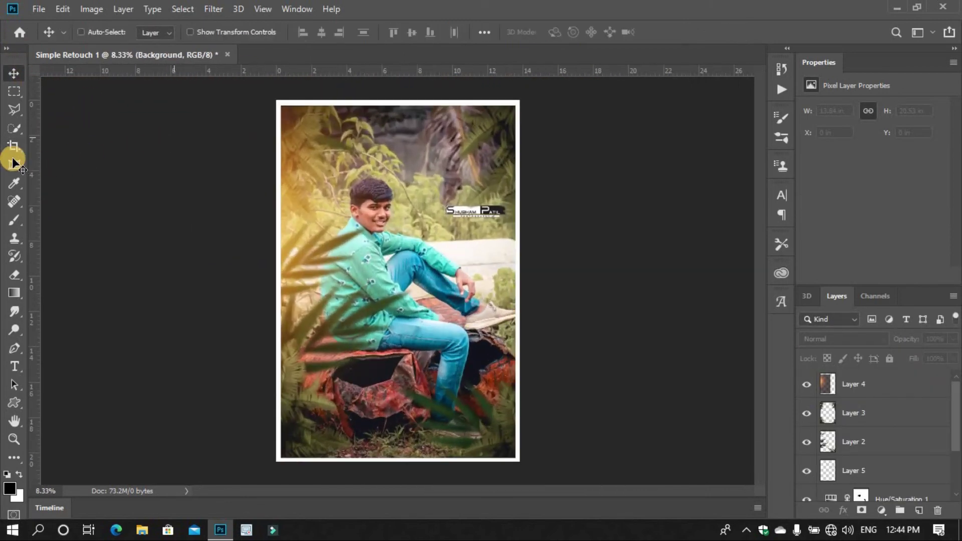
click(15, 146)
key(ctrl+plus)
key(ctrl+plus)
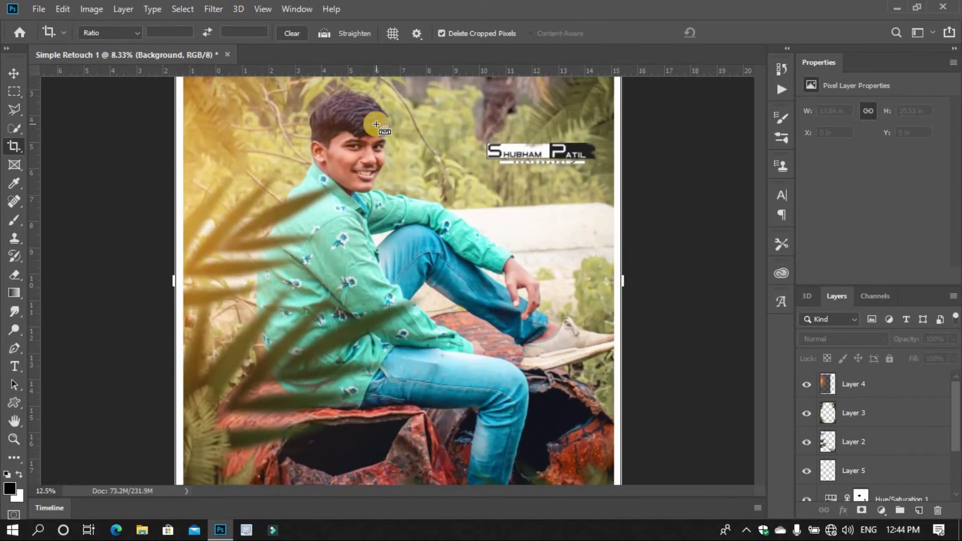
key(ctrl+plus)
scroll(397, 261, up, 5)
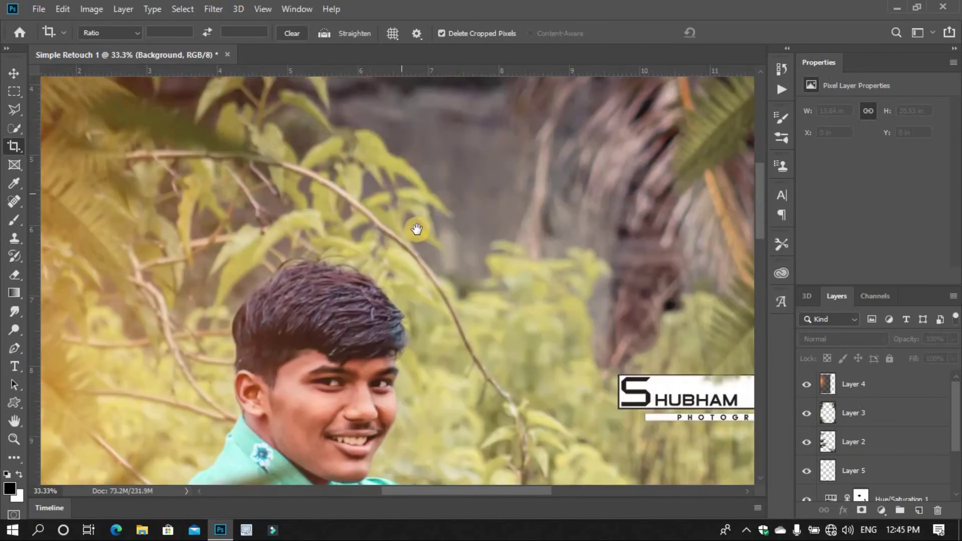
scroll(414, 228, up, 5)
drag(425, 282, 429, 273)
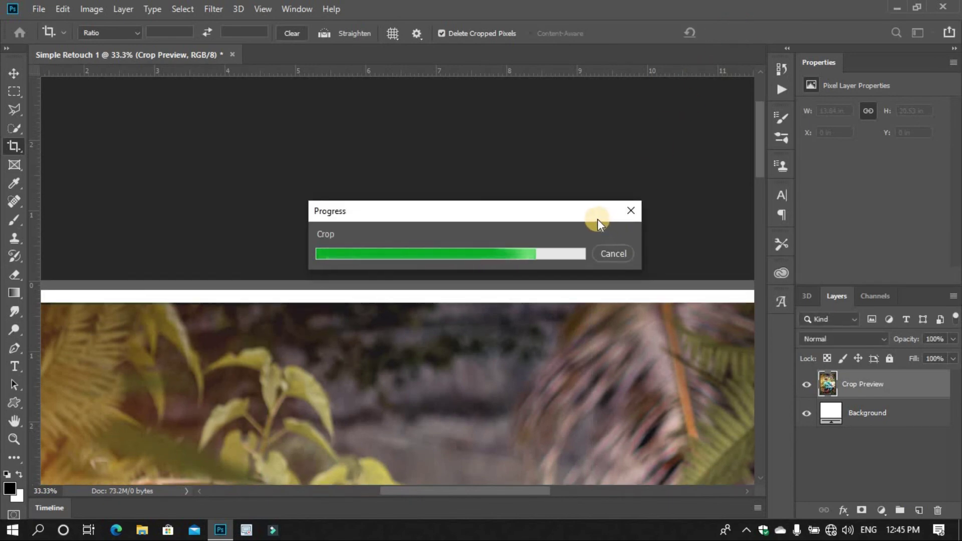
scroll(571, 230, down, 2)
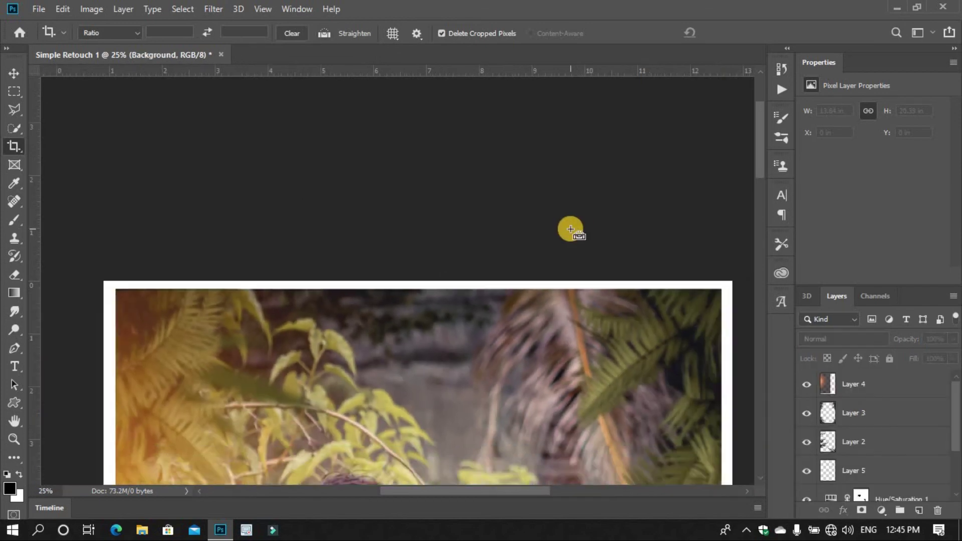
scroll(571, 230, down, 3)
click(44, 7)
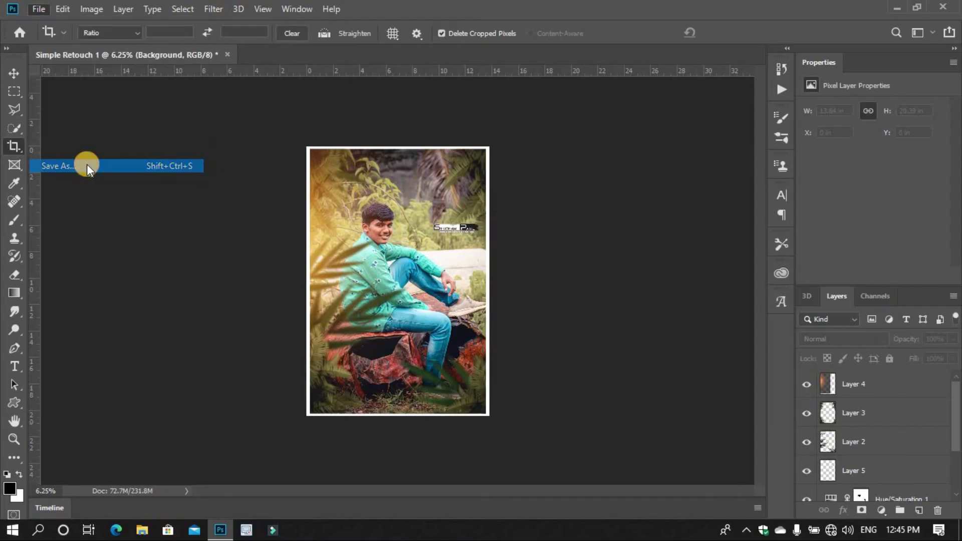
Step: Save the image as JPEG 'Simple Retouch 1' at Quality 12 (Maximum)
click(86, 164)
click(184, 361)
click(205, 224)
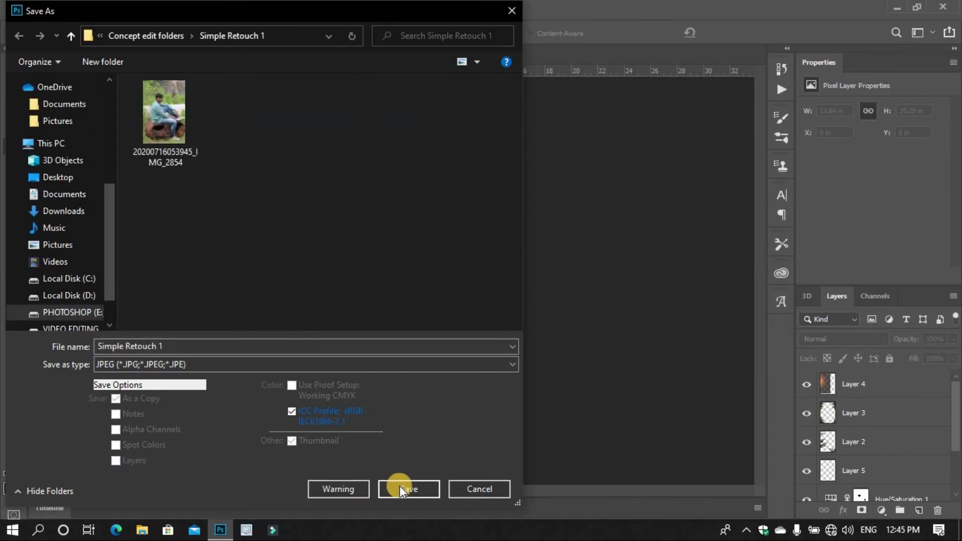
click(399, 485)
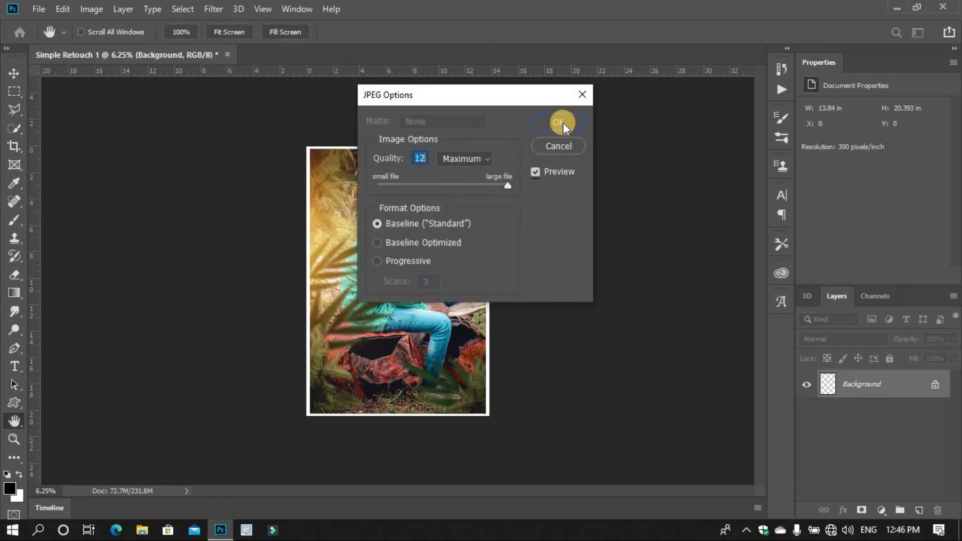
click(560, 122)
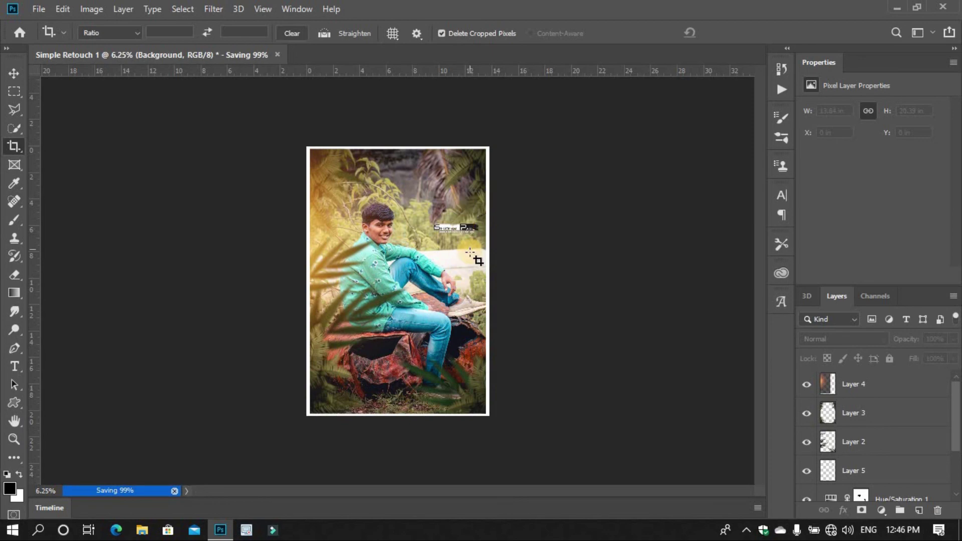
key(v)
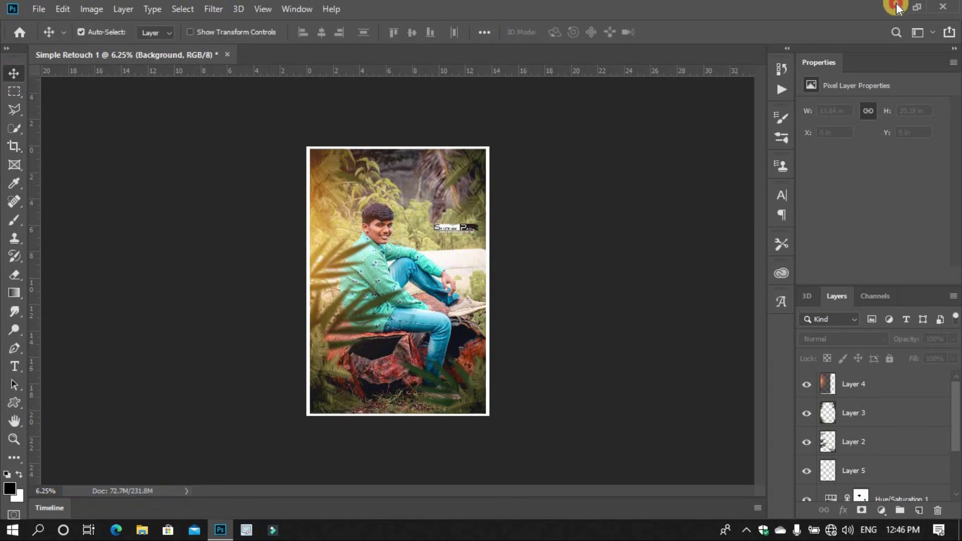
click(897, 7)
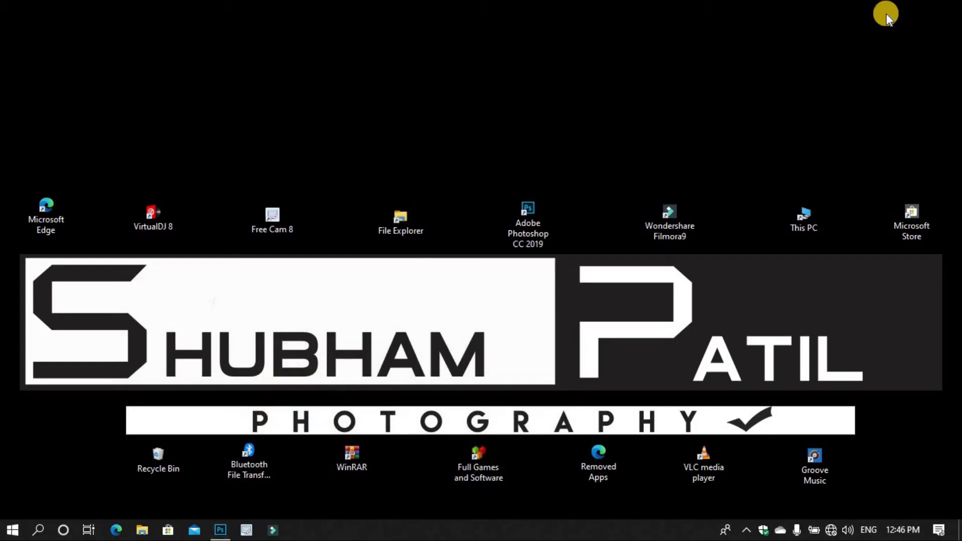